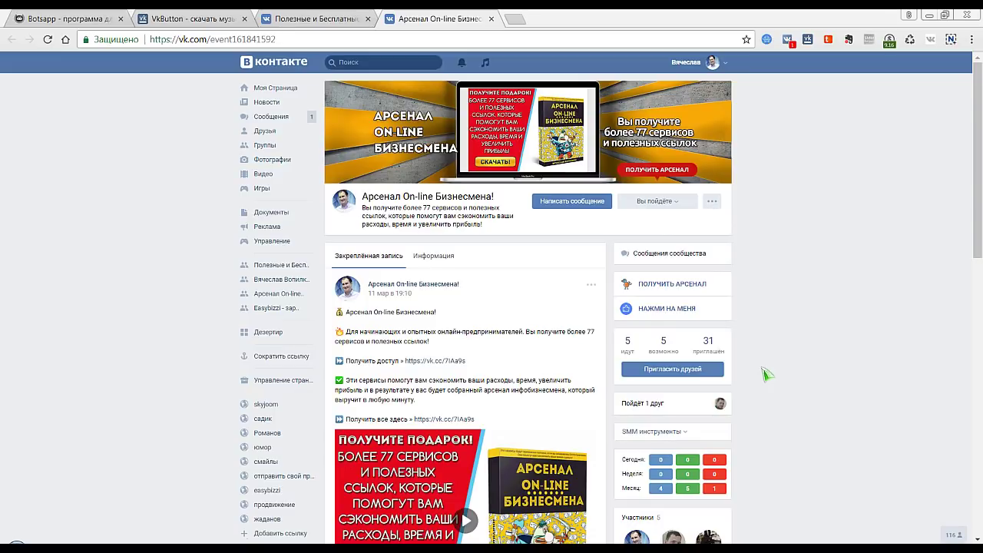
Start the free Botsapp download from its website and complete the "Я не робот" check on the registration form
left_click(82, 24)
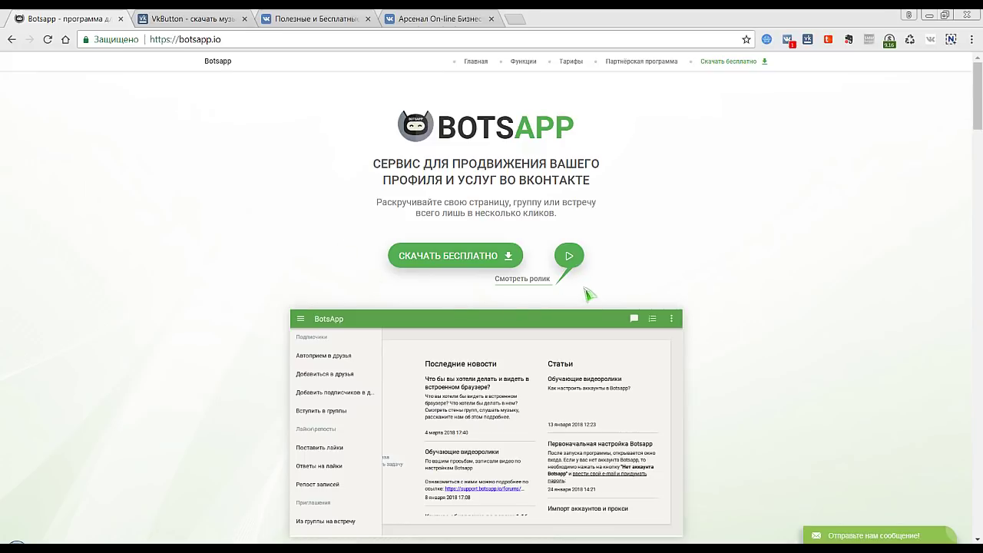
left_click(454, 262)
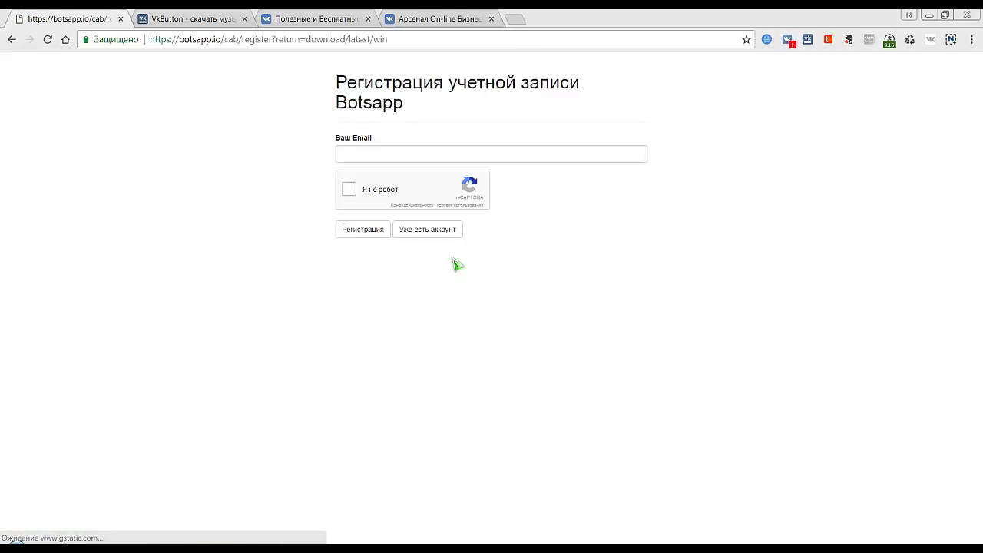
left_click(348, 157)
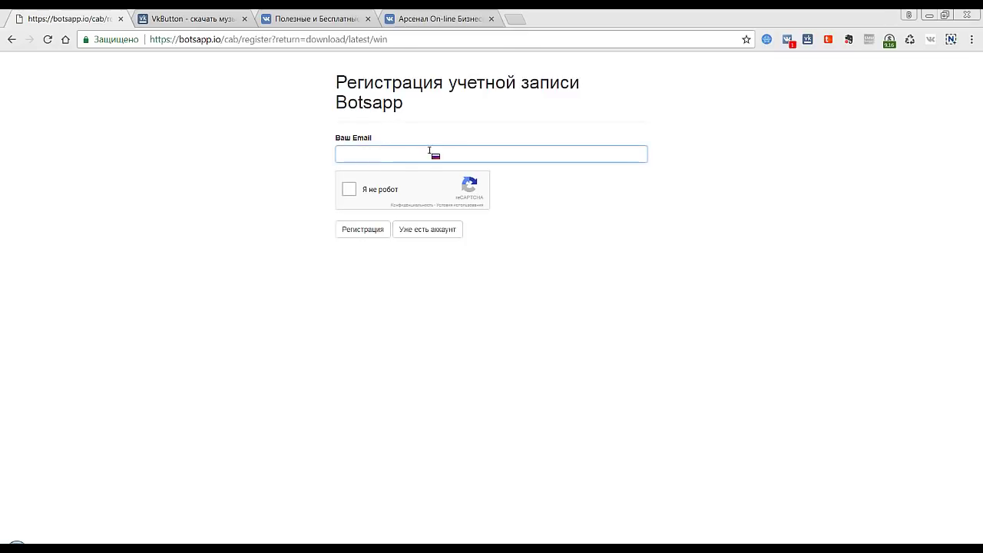
left_click(349, 189)
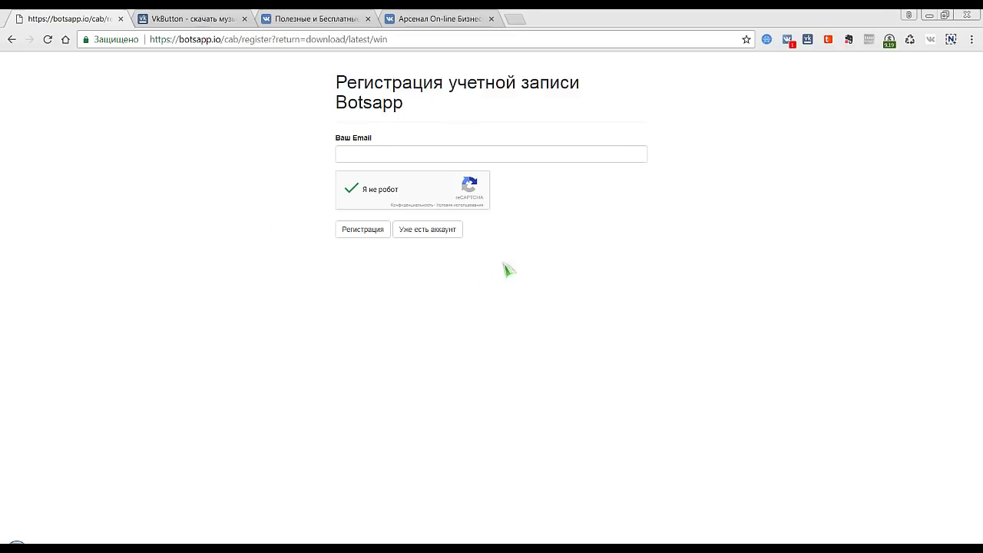
Log in with the existing Botsapp account and save the installer botsapp-v1.17.3.exe to the Арсенал Бизнесмена folder
left_click(434, 237)
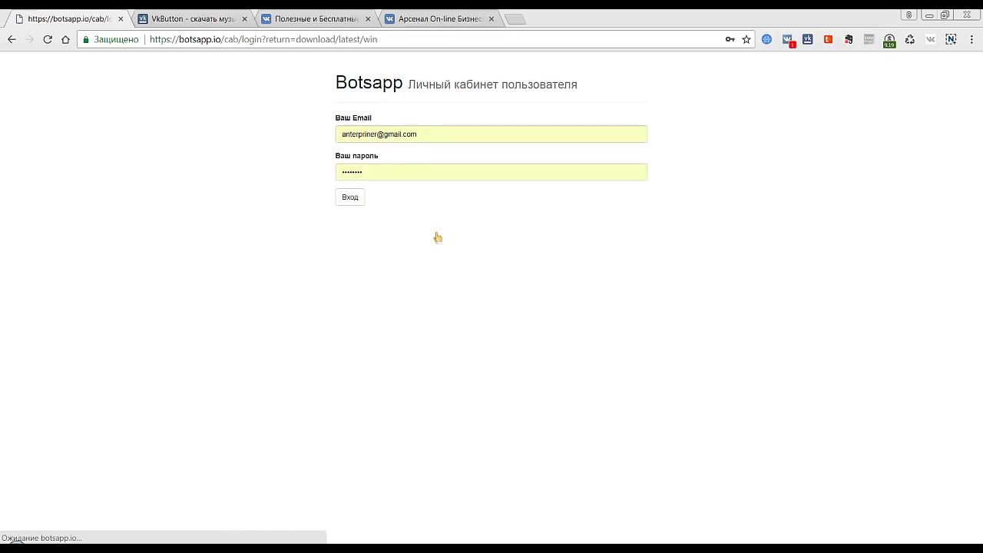
left_click(347, 203)
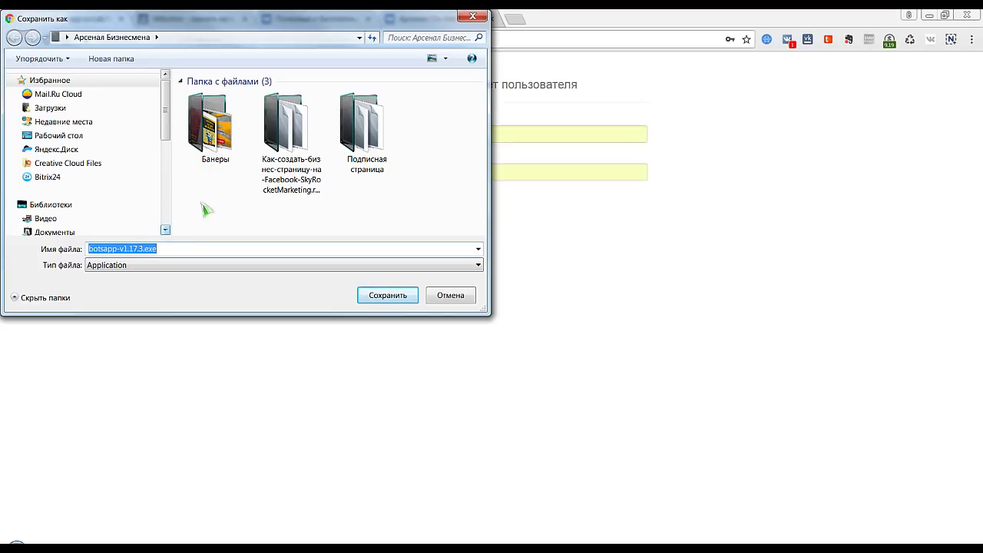
left_click(395, 298)
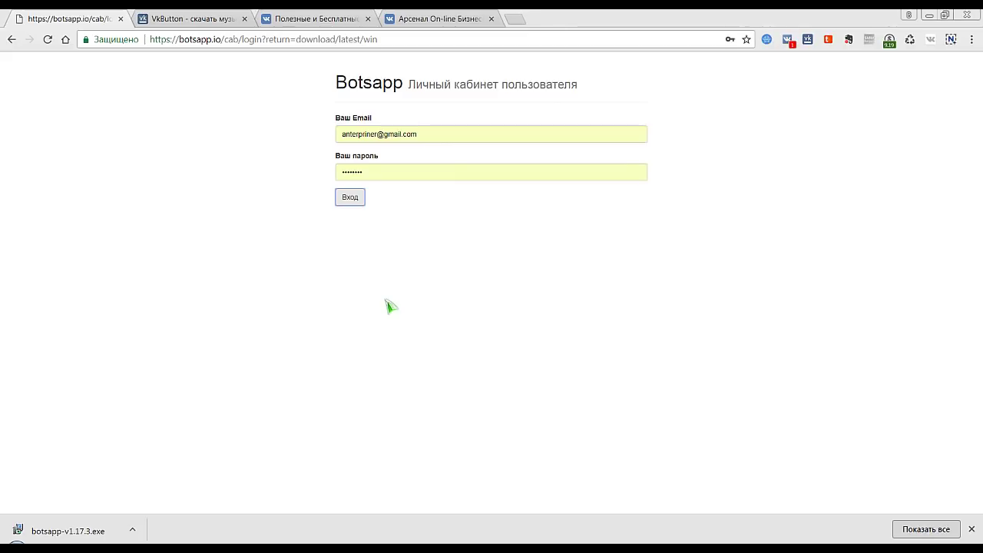
Install Botsapp into the existing C:\Program Files (x86)\Botsapp folder, accepting the license agreement, and launch it on completion
left_click(77, 532)
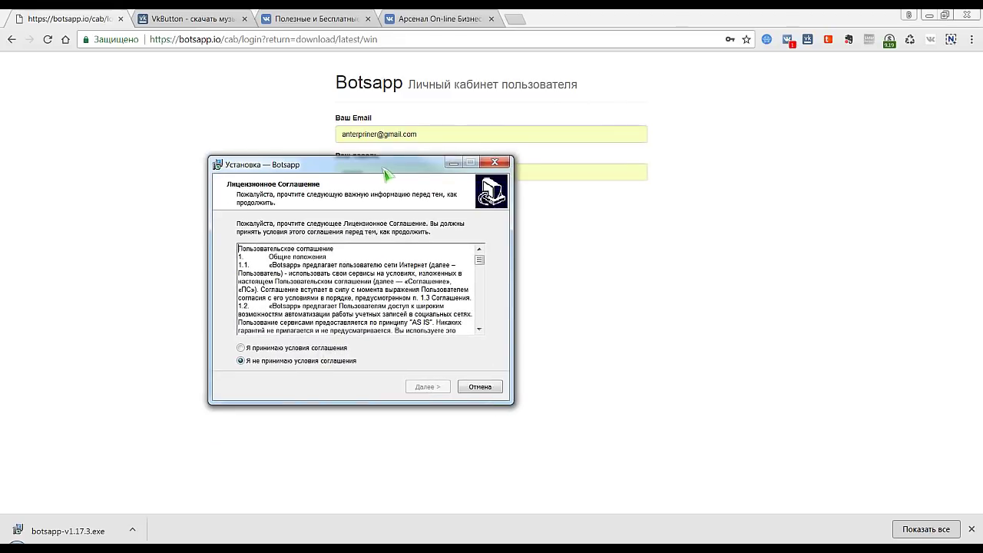
left_click(241, 348)
left_click(429, 387)
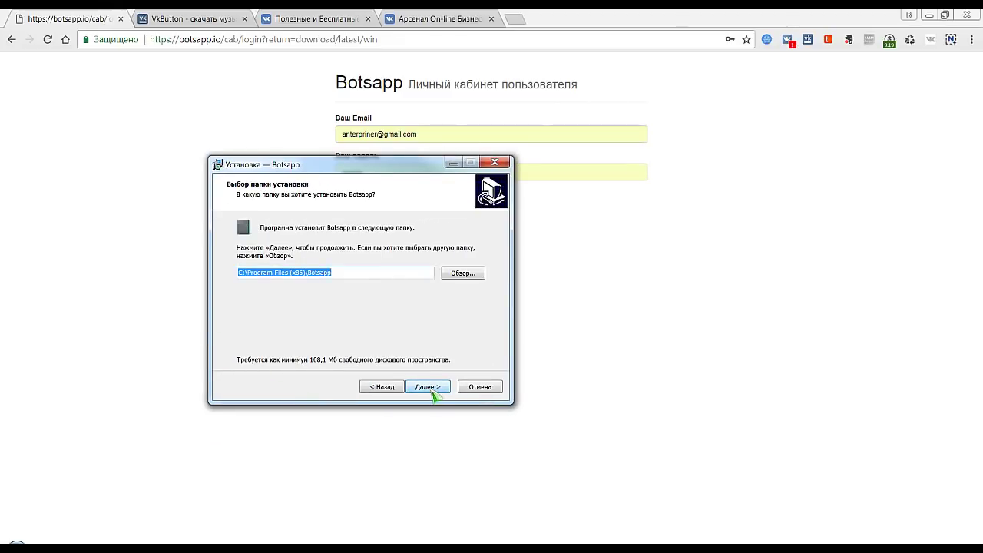
left_click(436, 390)
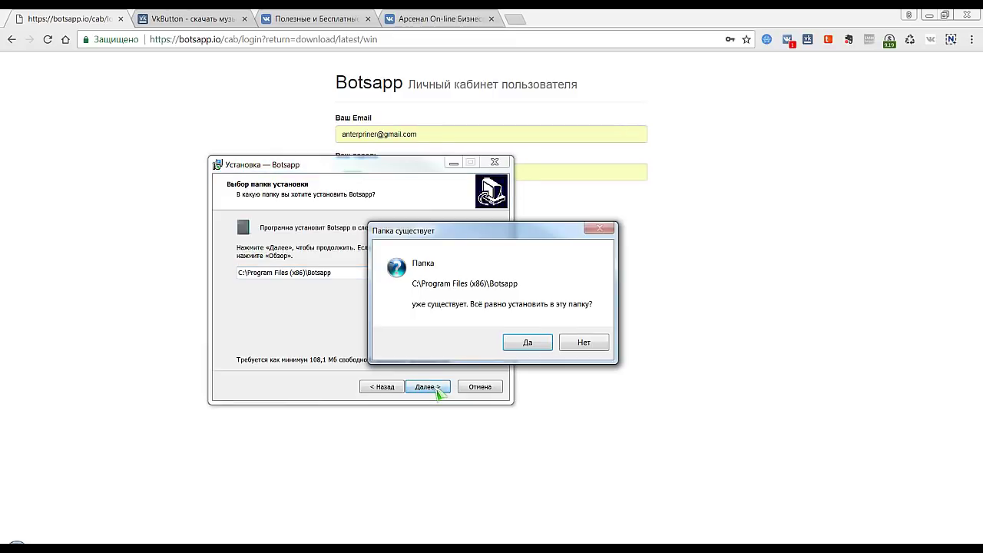
left_click(541, 346)
left_click(428, 390)
left_click(428, 390)
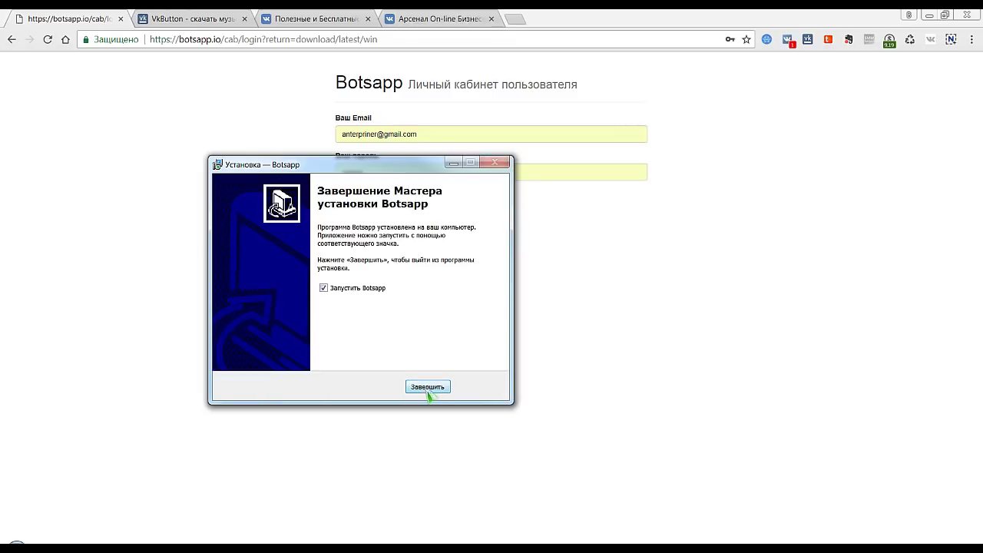
left_click(428, 388)
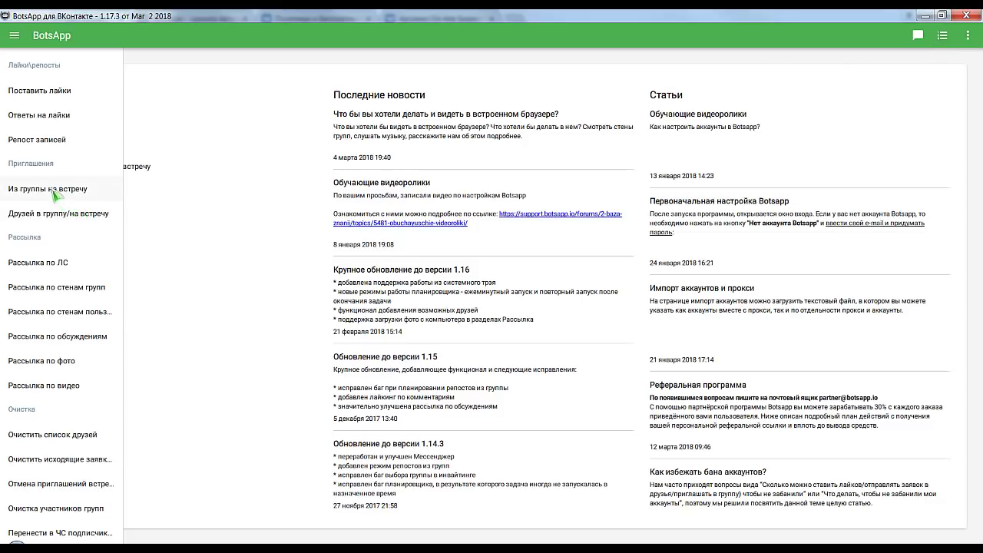
Open the "Из группы на встречу" task and examine its account settings, including the form for adding a VKontakte account
left_click(46, 197)
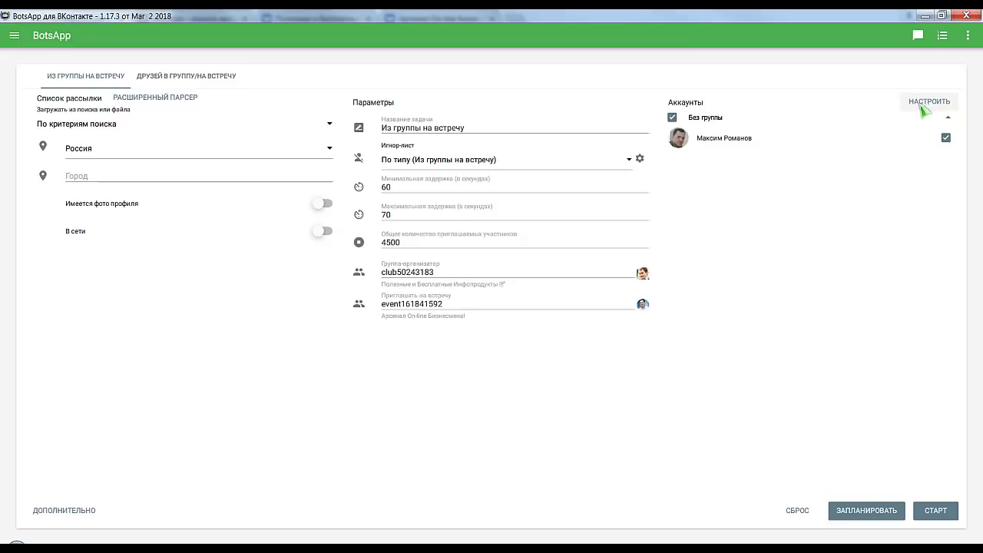
left_click(930, 103)
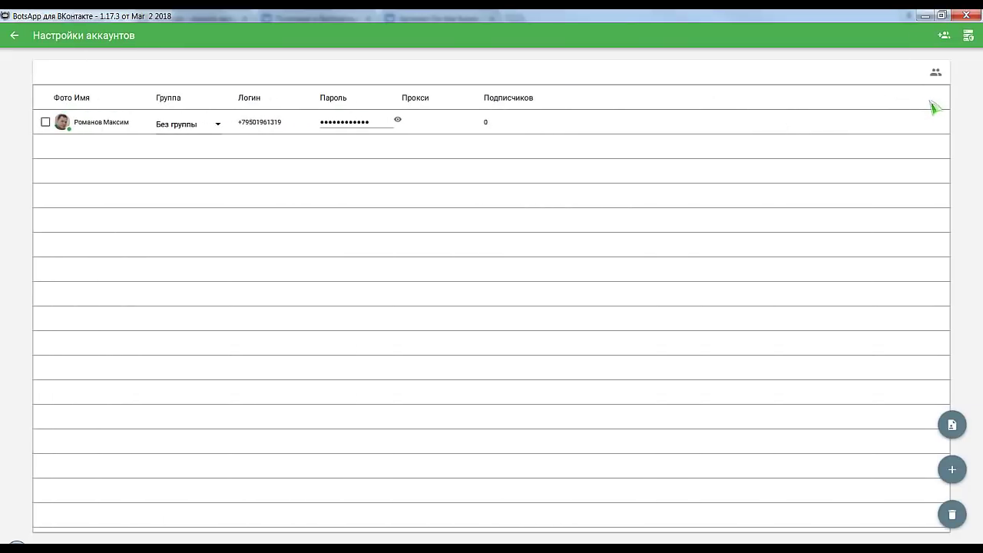
left_click(953, 470)
left_click(438, 273)
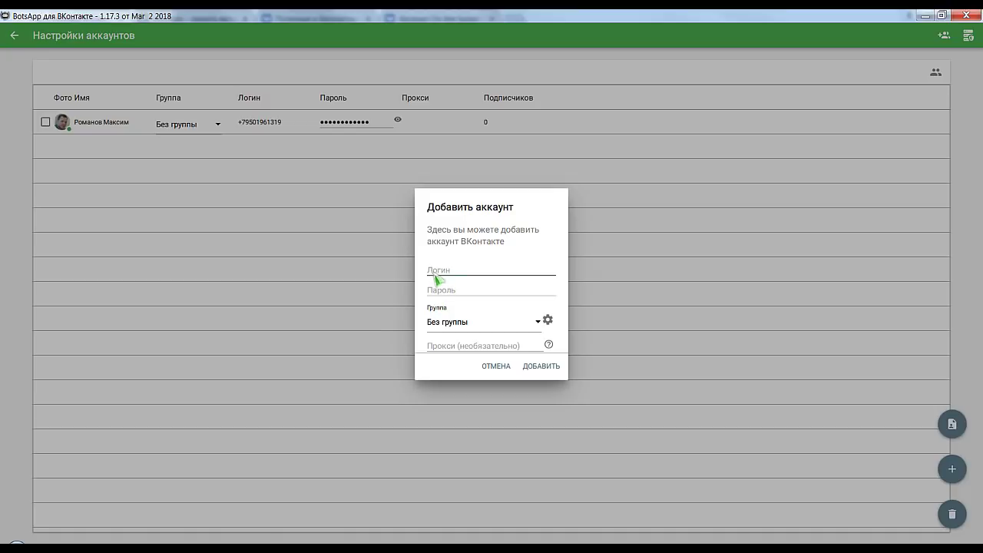
left_click(528, 367)
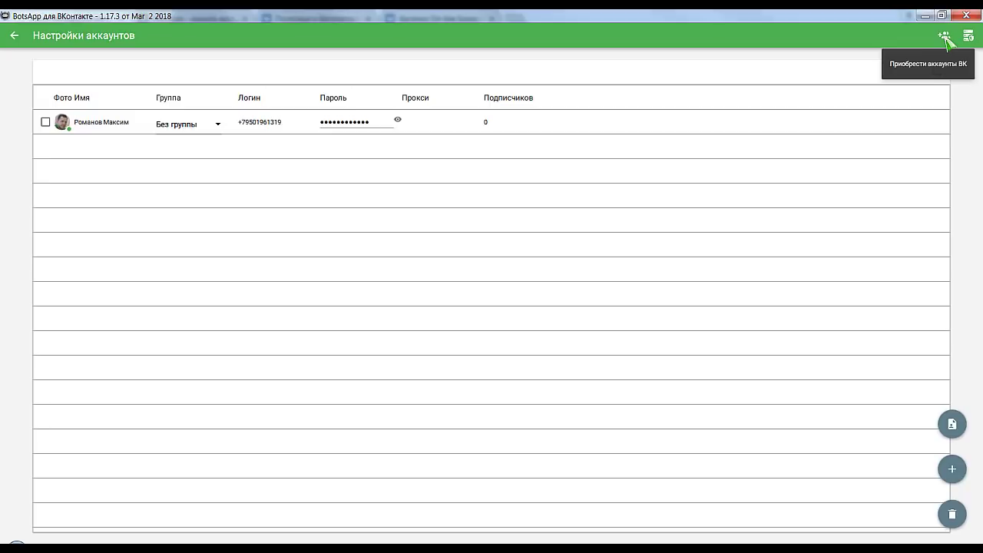
left_click(17, 37)
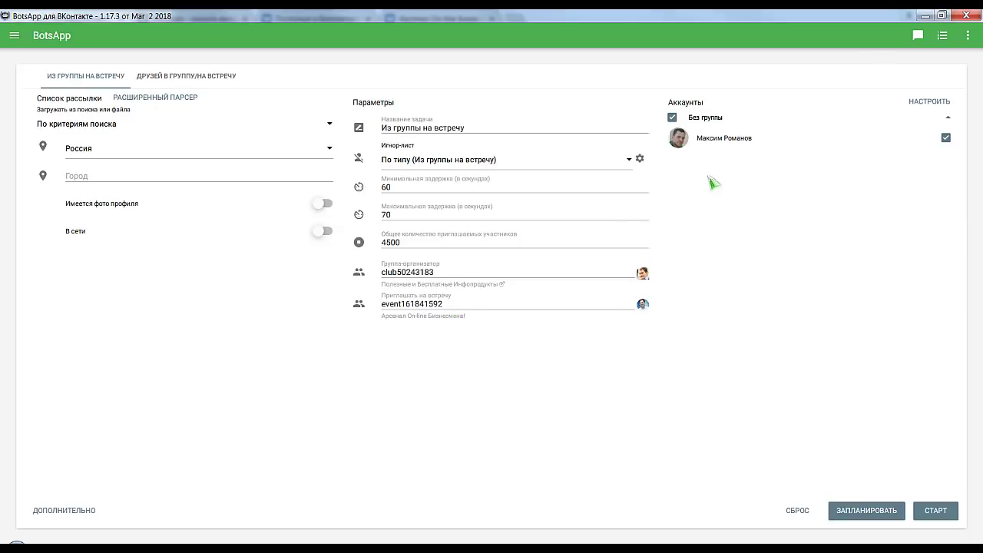
Switch to the browser and compare the "Полезные и Бесплатные Инфопродукты" group page with the "Арсенал On-line Бизнесмена!" event page
left_click(923, 15)
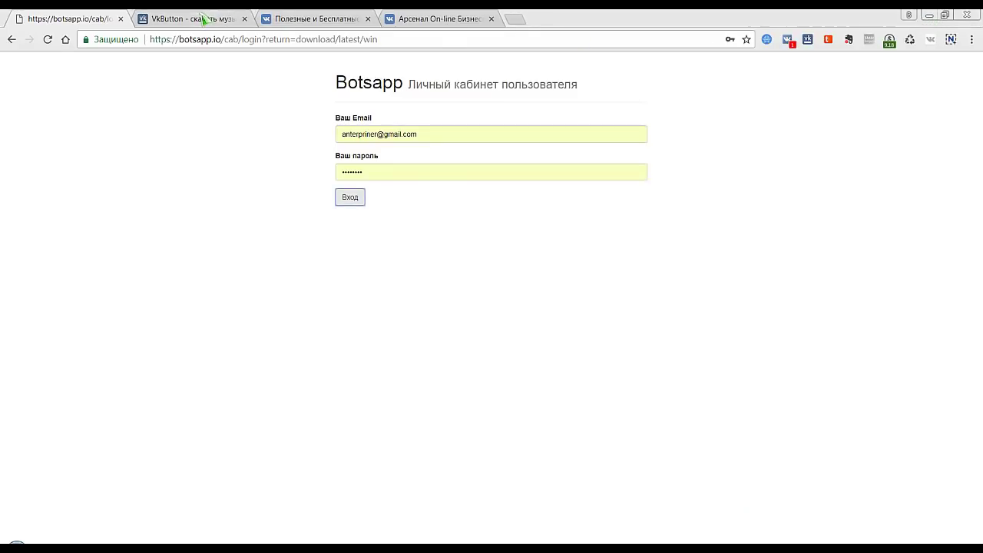
left_click(290, 19)
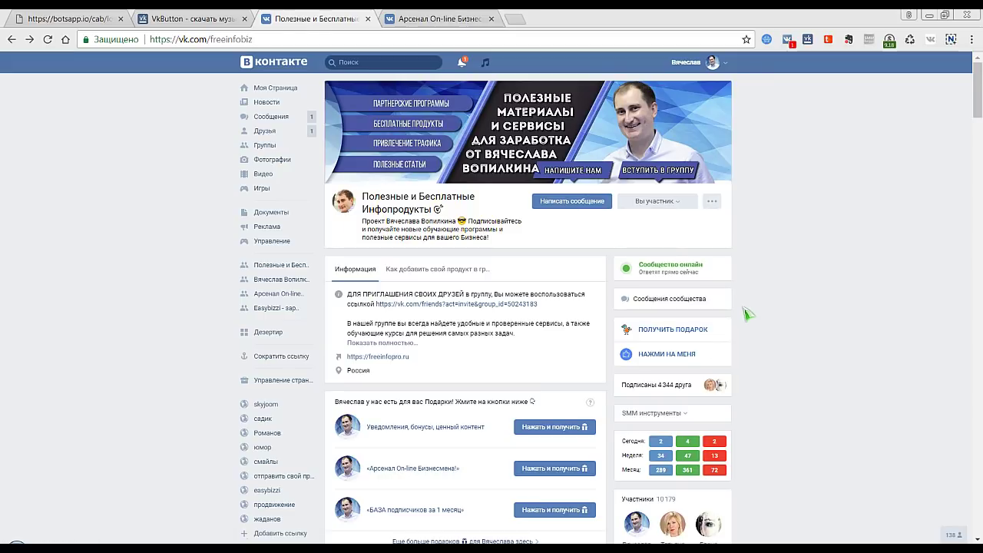
scroll(791, 317, "down", 1)
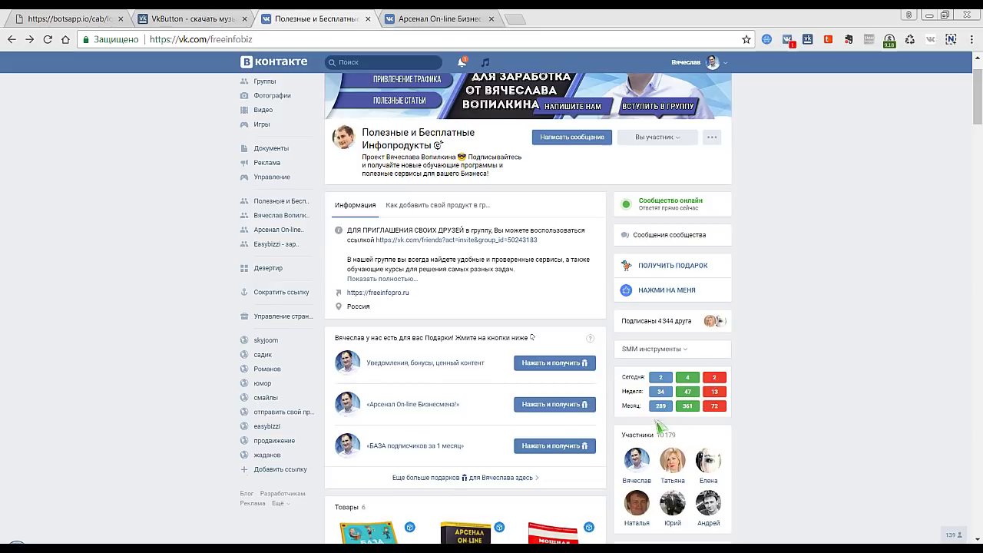
left_click(428, 22)
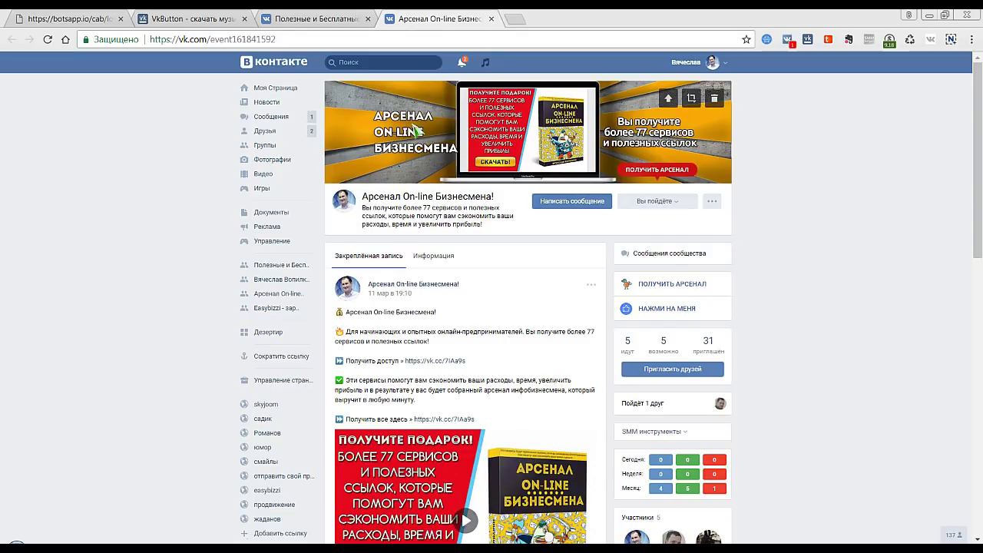
scroll(511, 285, "down", 1)
scroll(510, 285, "up", 1)
left_click(313, 23)
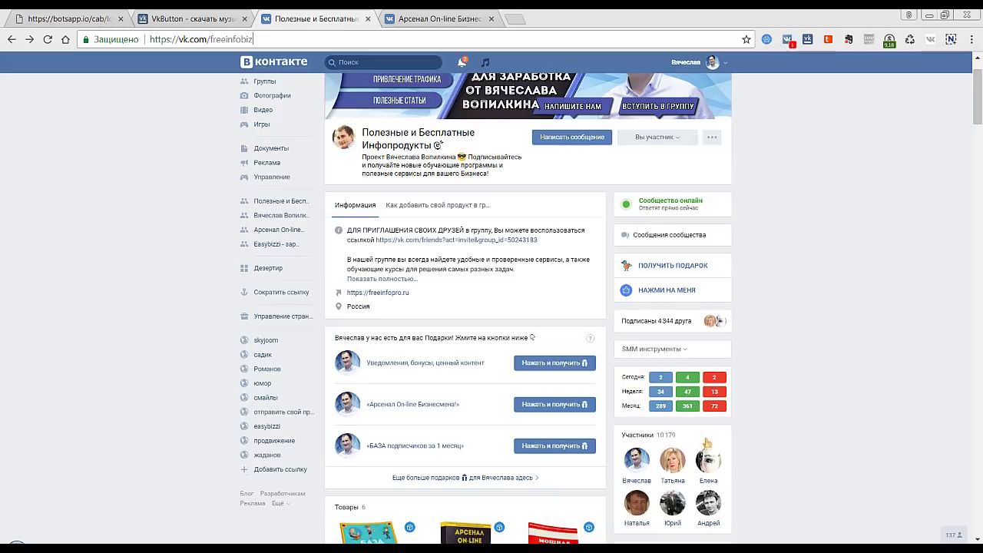
left_click(415, 23)
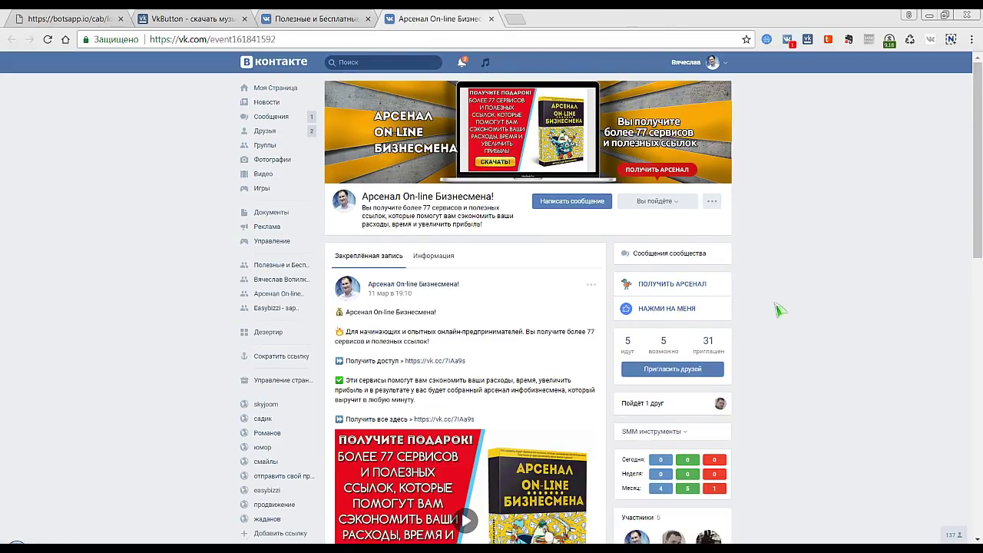
View the landing page linked as "Получить доступ" in the event's pinned post, closing it when done
scroll(550, 419, "down", 3)
scroll(550, 419, "down", 2)
scroll(430, 361, "up", 3)
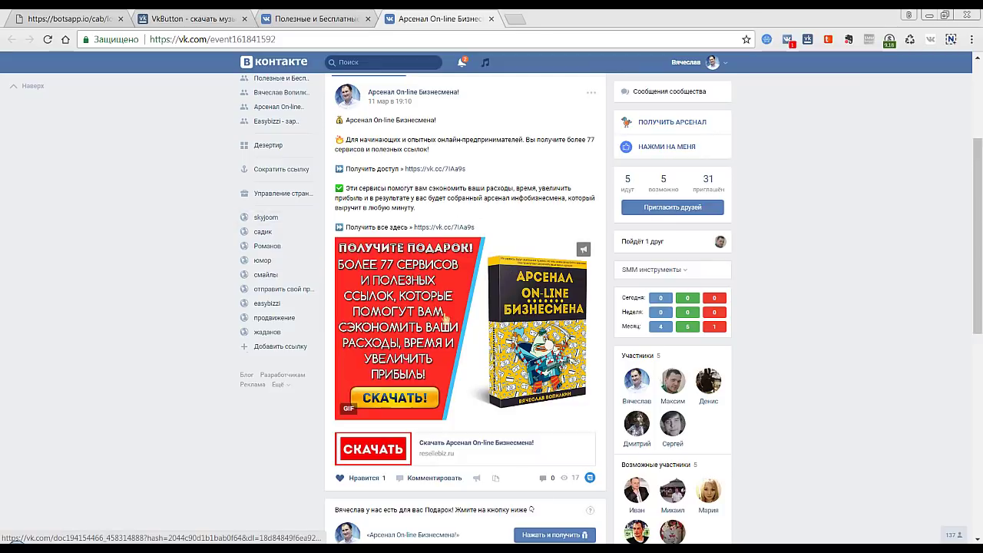
left_click(437, 170)
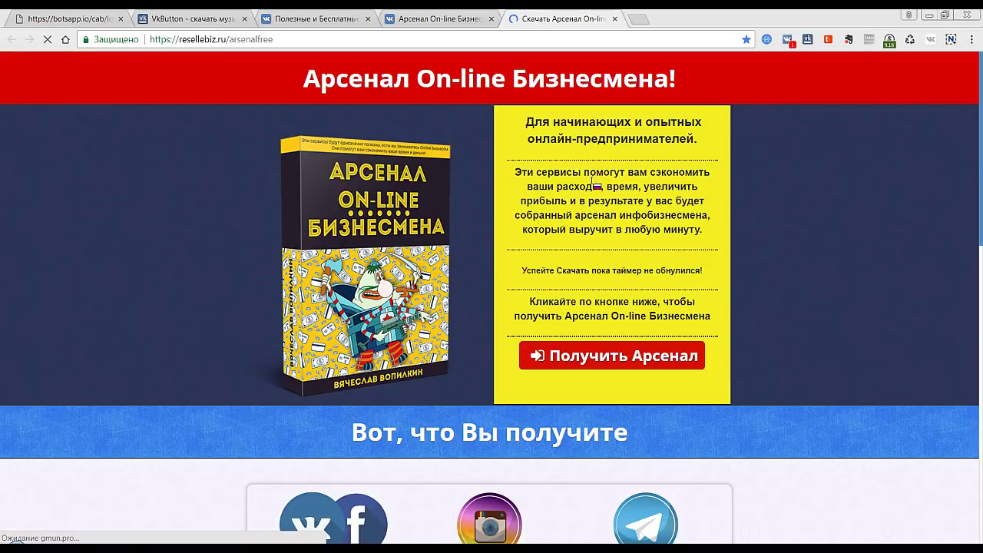
left_click(621, 21)
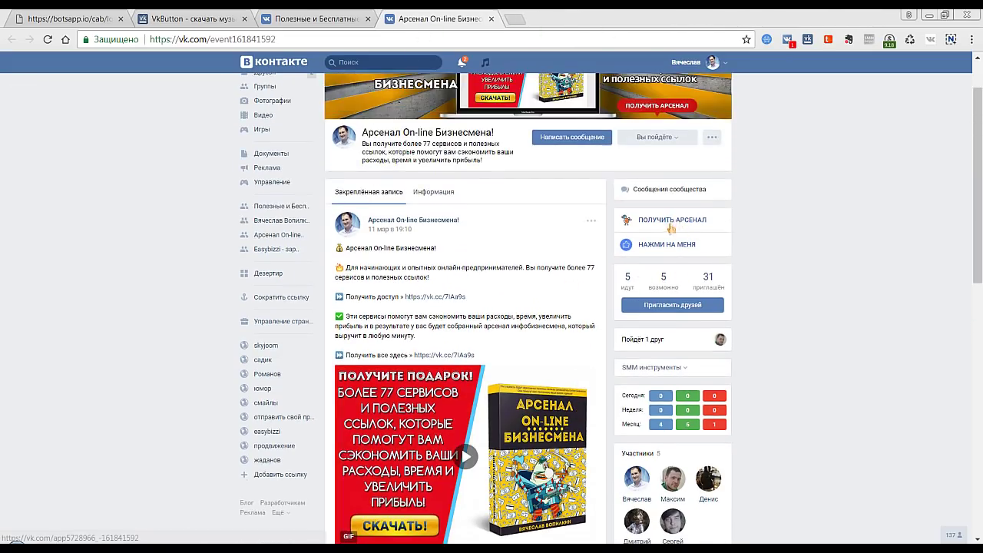
Examine the event page's pinned post, gift widget, organizer news and participant sections
scroll(575, 338, "down", 1)
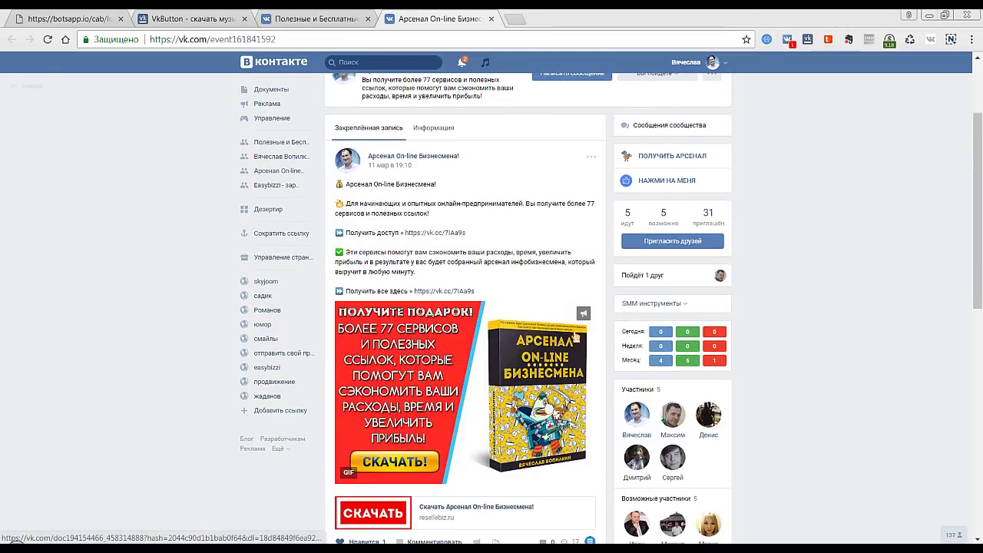
scroll(576, 338, "down", 5)
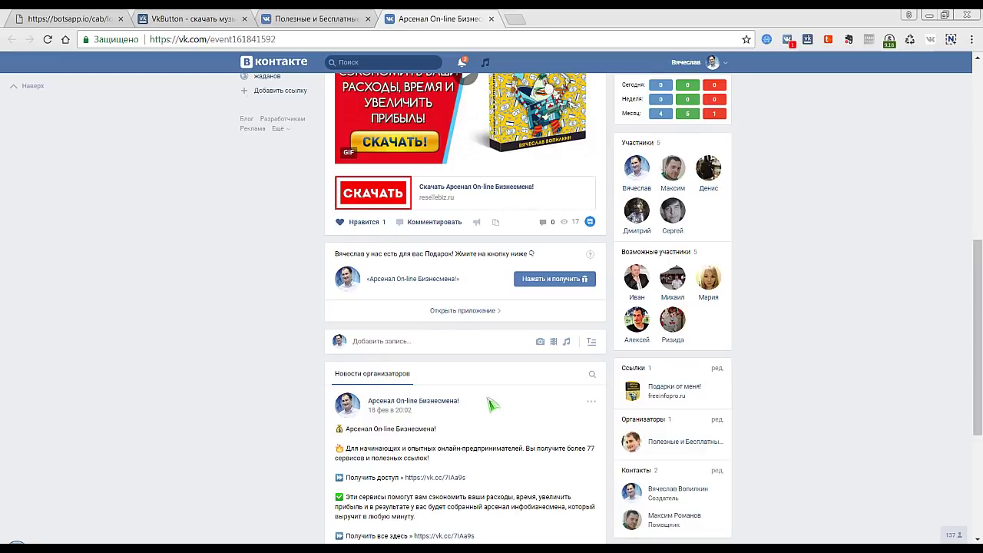
scroll(492, 404, "up", 5)
scroll(492, 404, "down", 1)
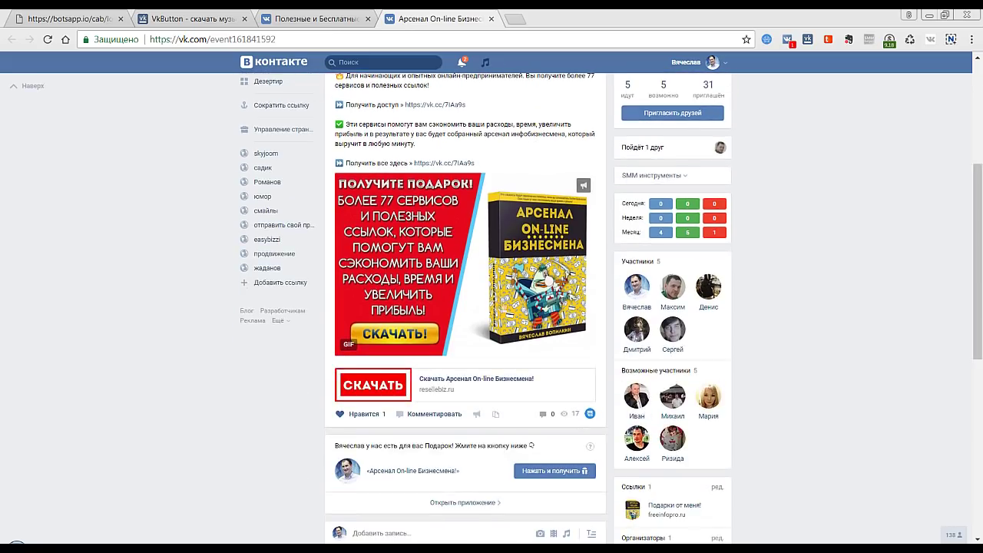
scroll(547, 400, "down", 1)
scroll(547, 399, "down", 2)
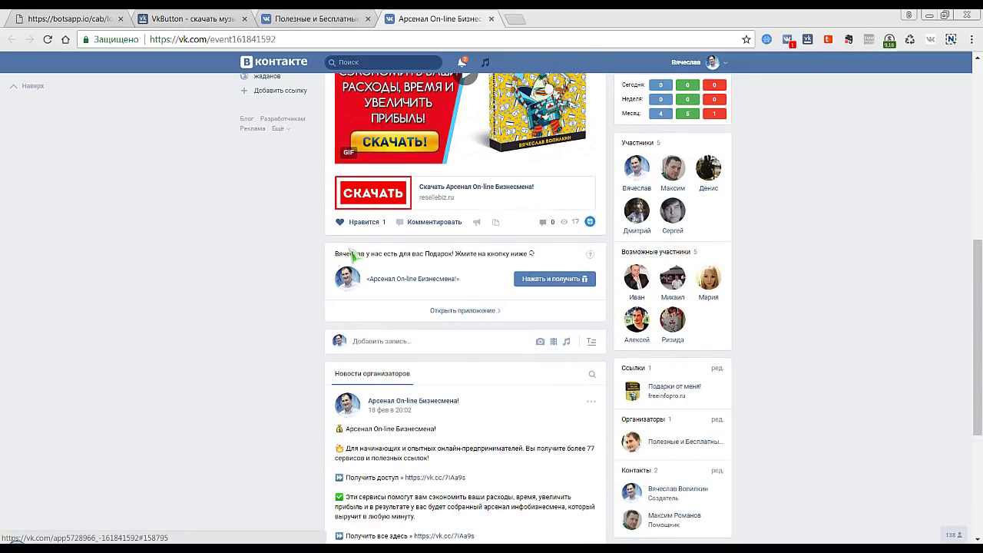
scroll(541, 409, "down", 2)
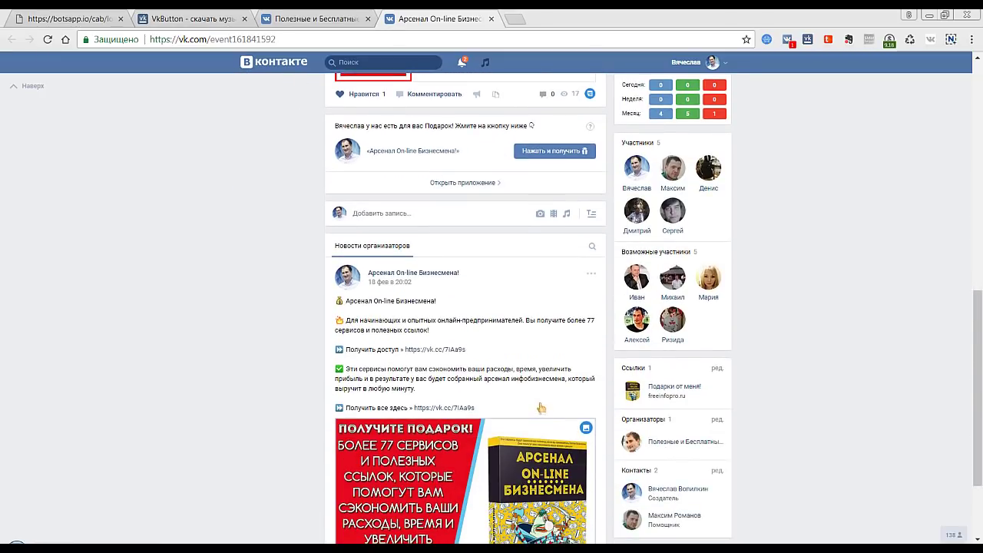
scroll(542, 409, "up", 4)
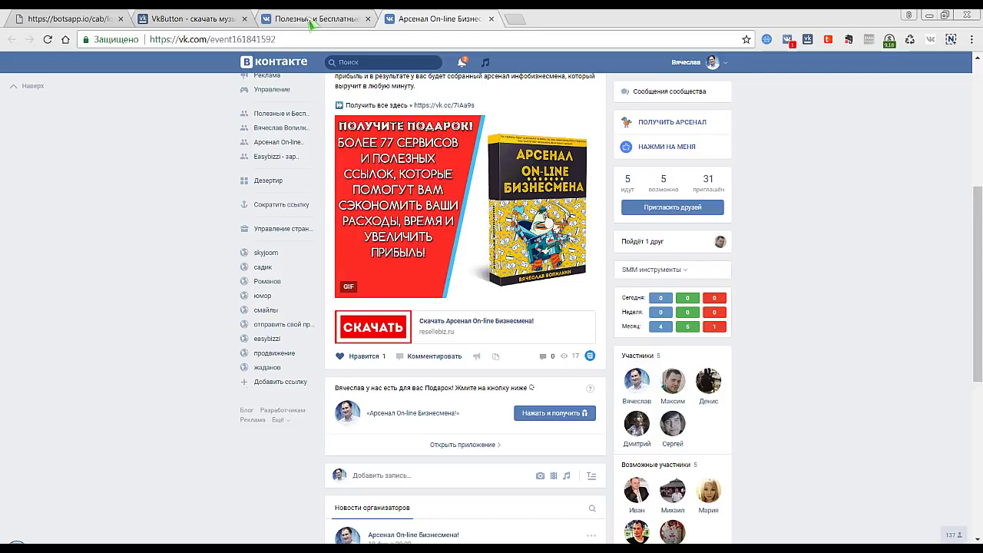
Open the form for adding a new event from the "Полезные и Бесплатные Инфопродукты" group's event list
left_click(311, 25)
scroll(611, 270, "down", 2)
scroll(610, 271, "down", 8)
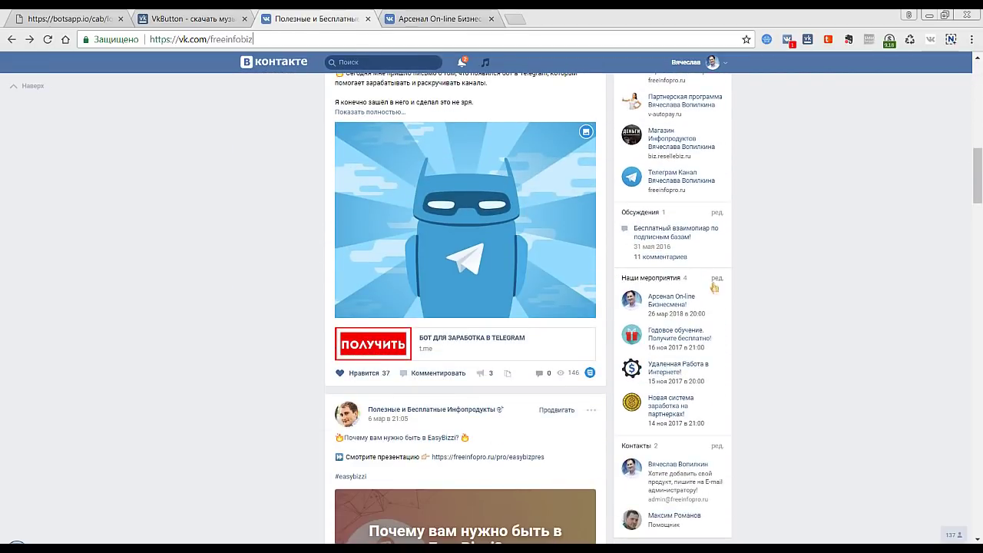
left_click(659, 284)
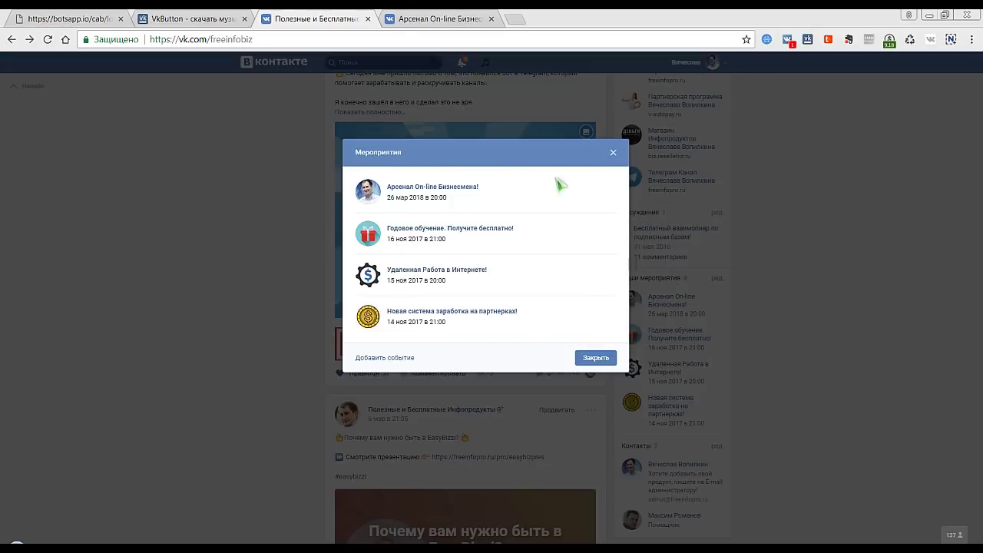
left_click(384, 358)
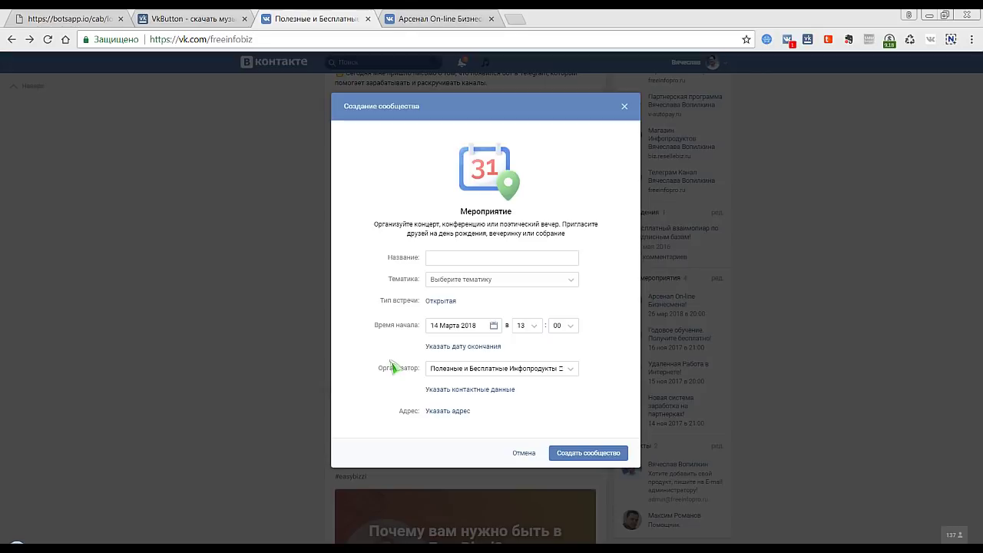
Review the name field and the available topic options in the new event form
left_click(434, 261)
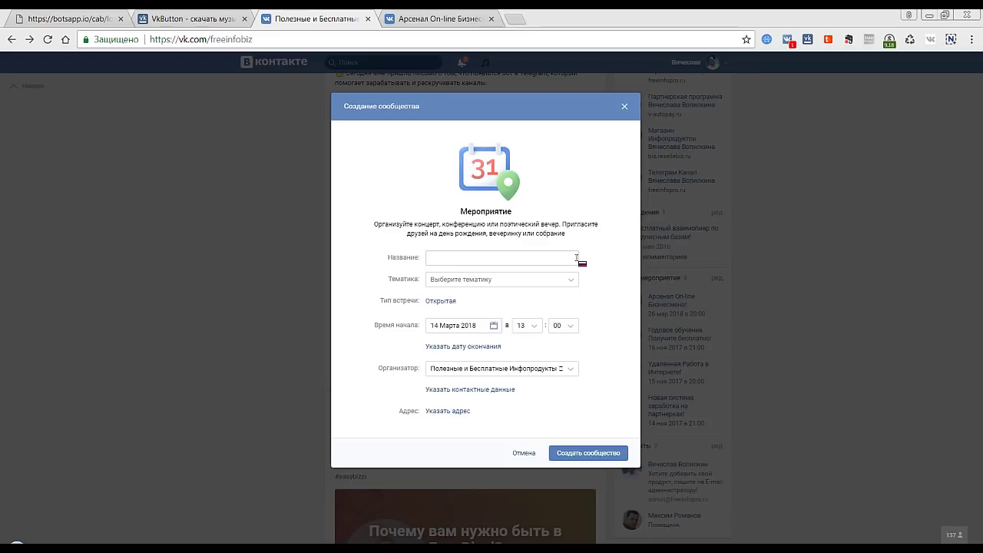
left_click(565, 281)
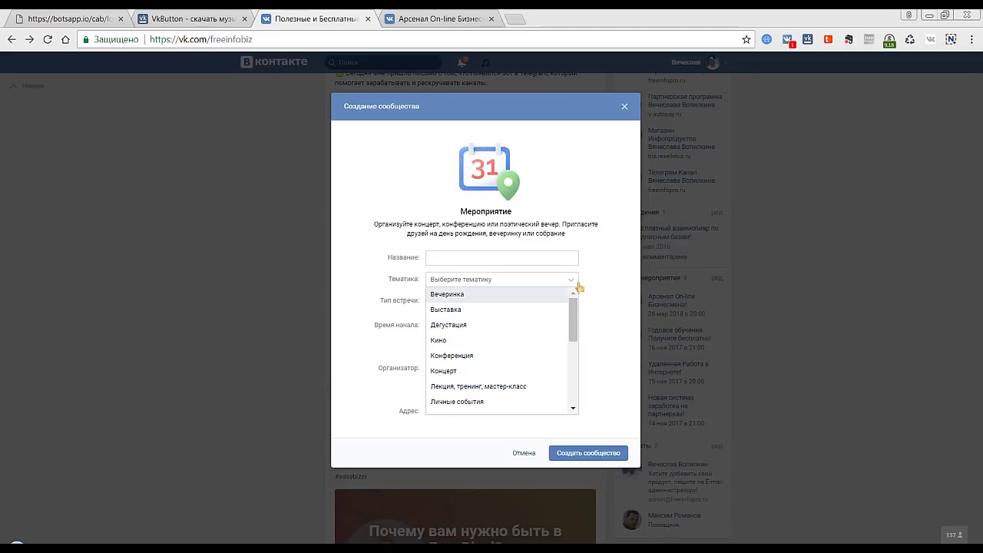
scroll(491, 339, "down", 5)
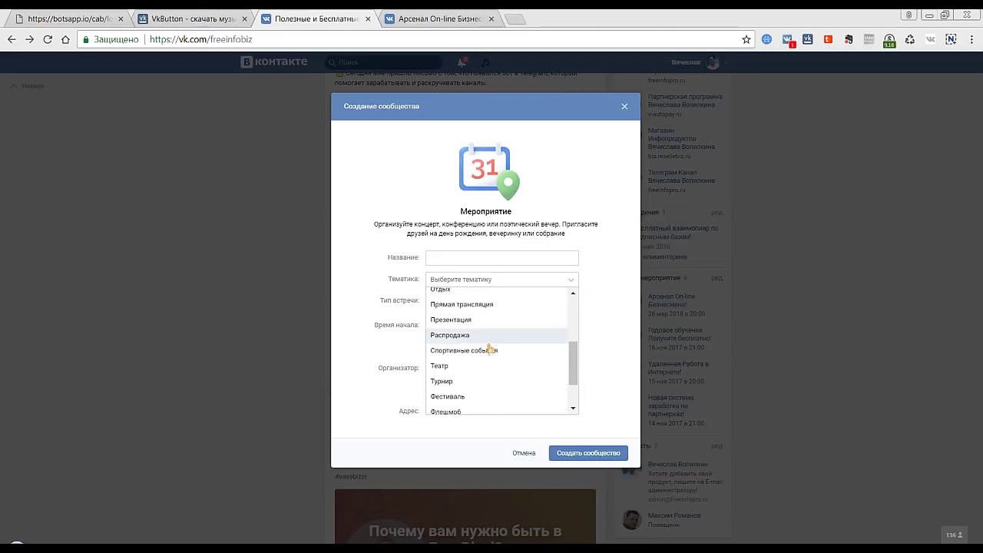
scroll(453, 338, "up", 3)
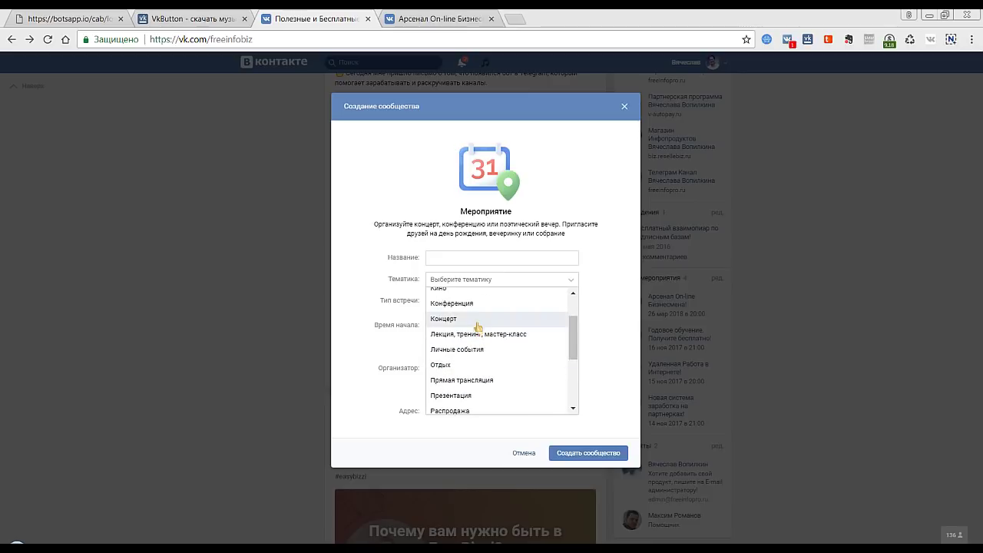
scroll(476, 397, "up", 2)
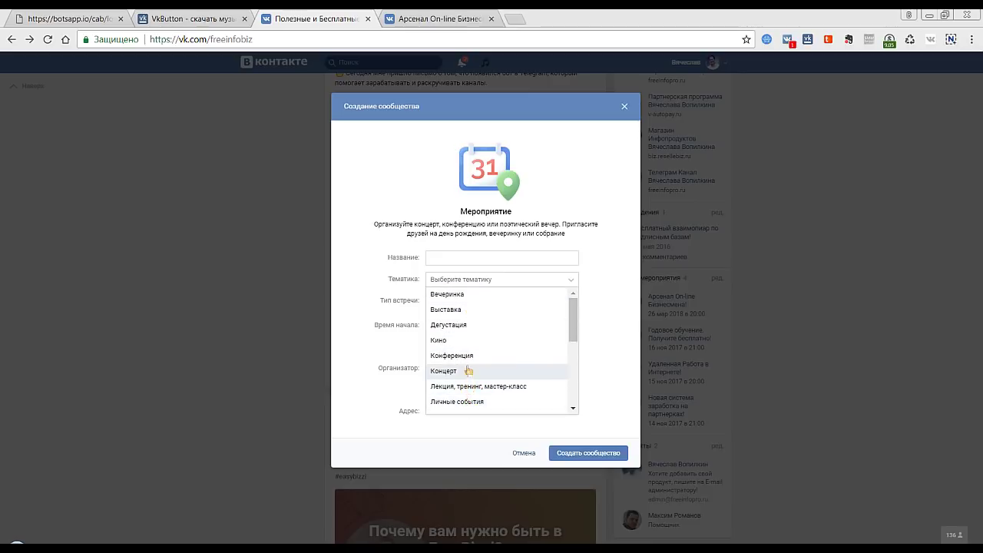
scroll(467, 370, "down", 3)
scroll(463, 363, "down", 2)
scroll(463, 363, "up", 5)
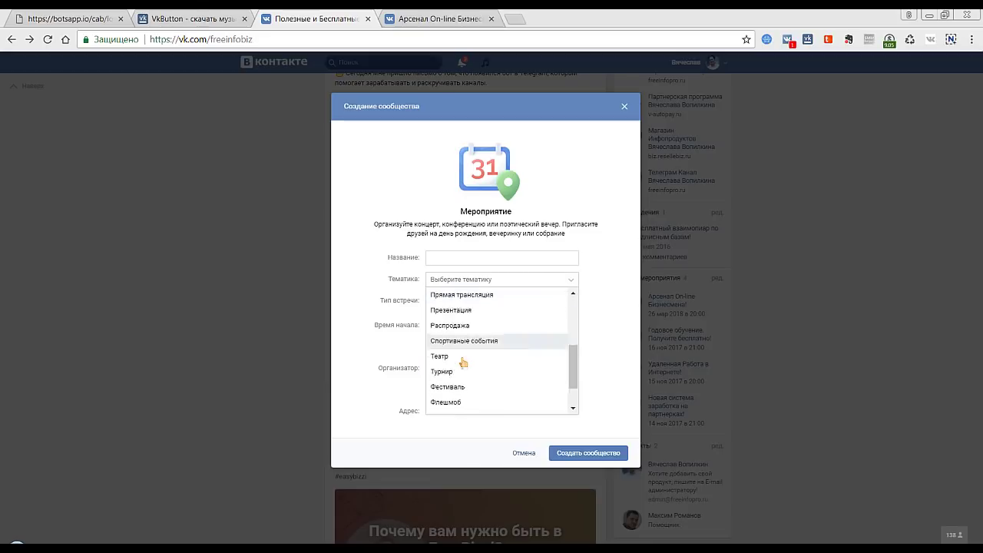
Check the new event's start date calendar and organizer field, closing the form and the event list without creating an event
left_click(601, 361)
left_click(453, 330)
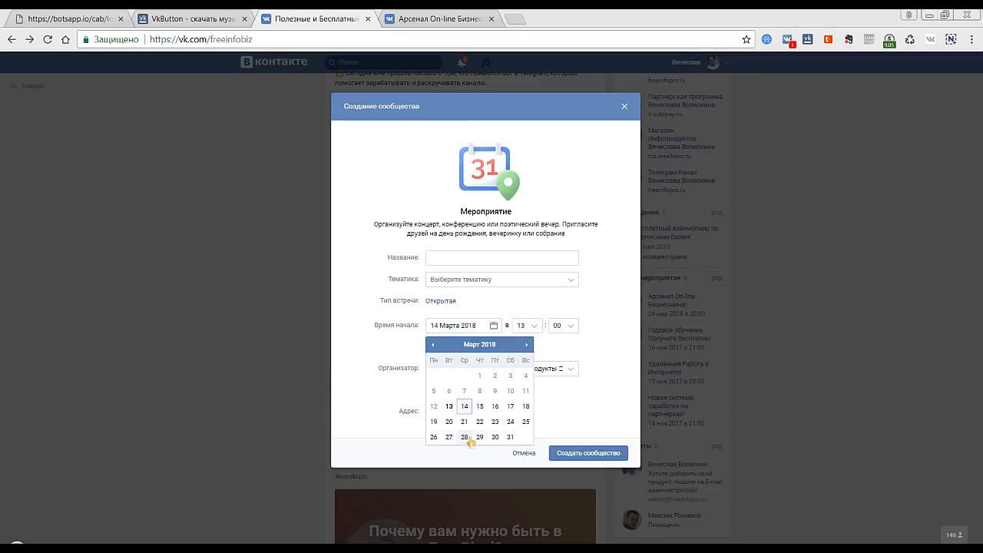
left_click(585, 358)
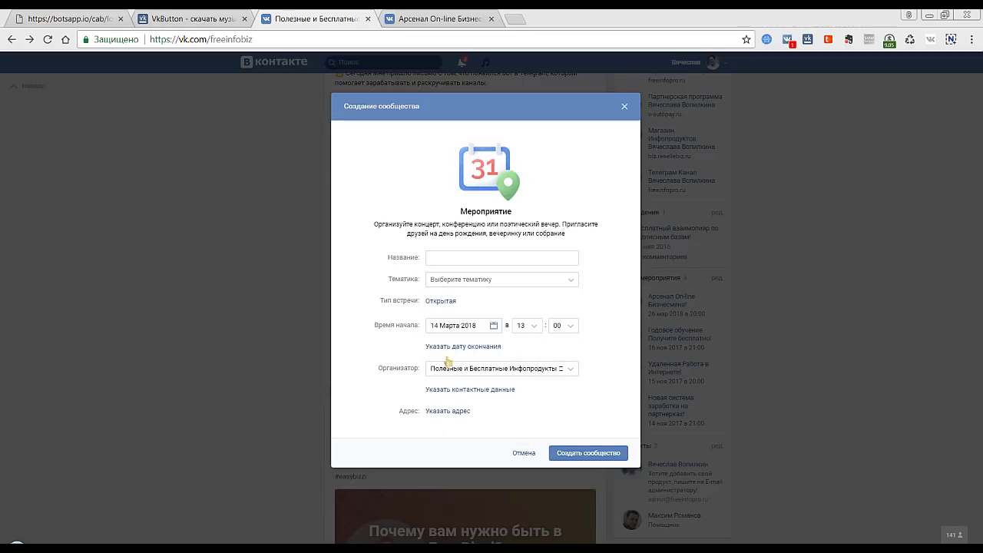
left_click(579, 372)
left_click(579, 373)
left_click(625, 106)
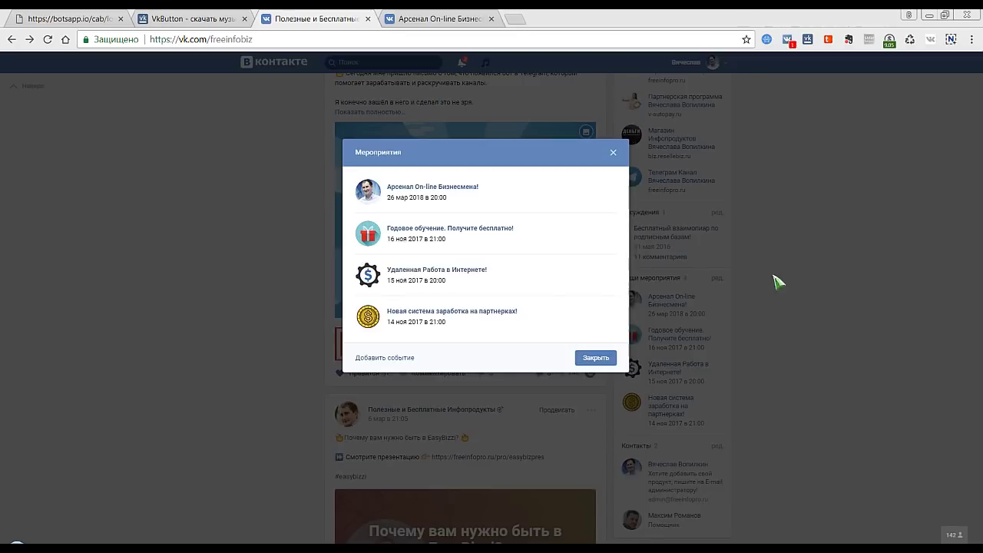
left_click(622, 156)
Look over the "Арсенал On-line Бизнесмена!" event page from its cover to the contacts, and return to the group page
scroll(816, 345, "up", 5)
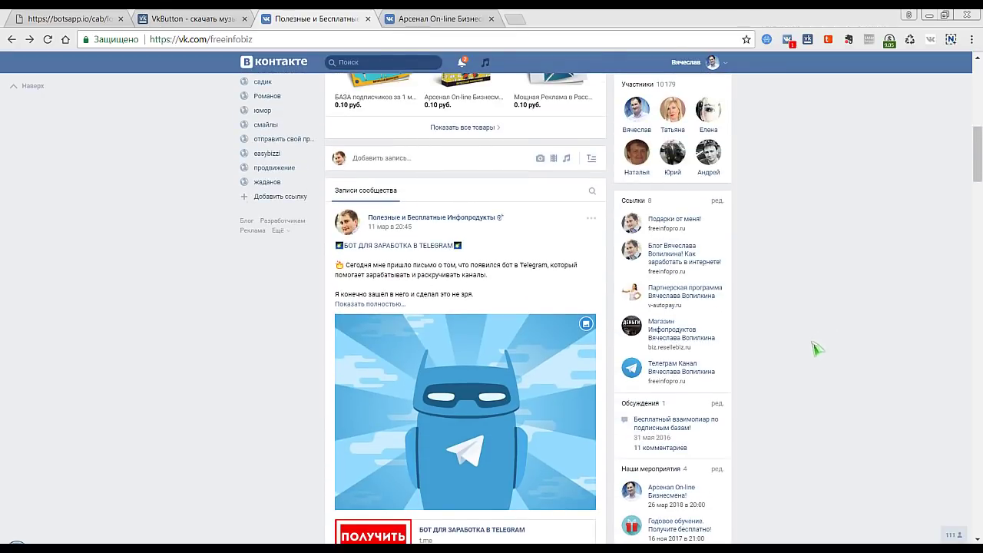
left_click(445, 27)
scroll(576, 192, "up", 5)
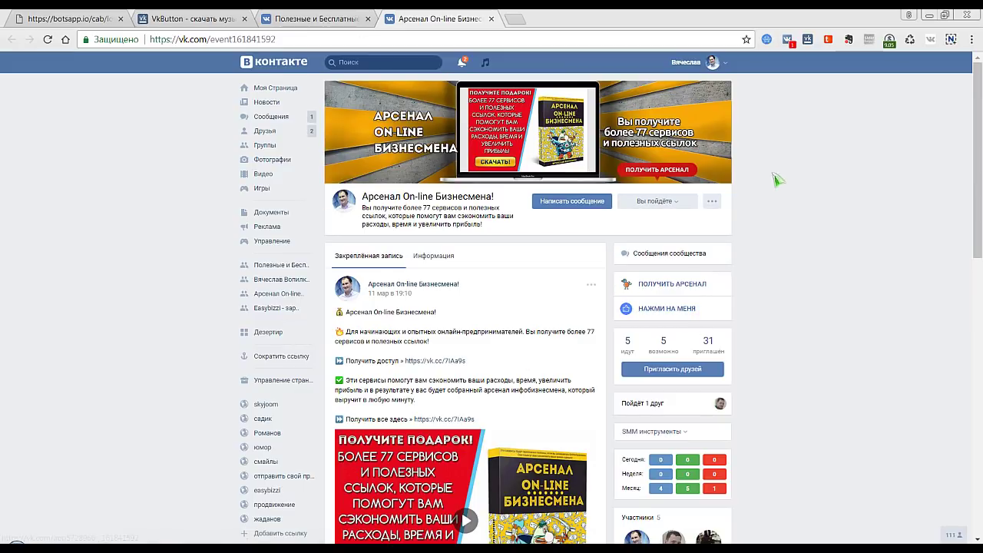
scroll(530, 296, "down", 4)
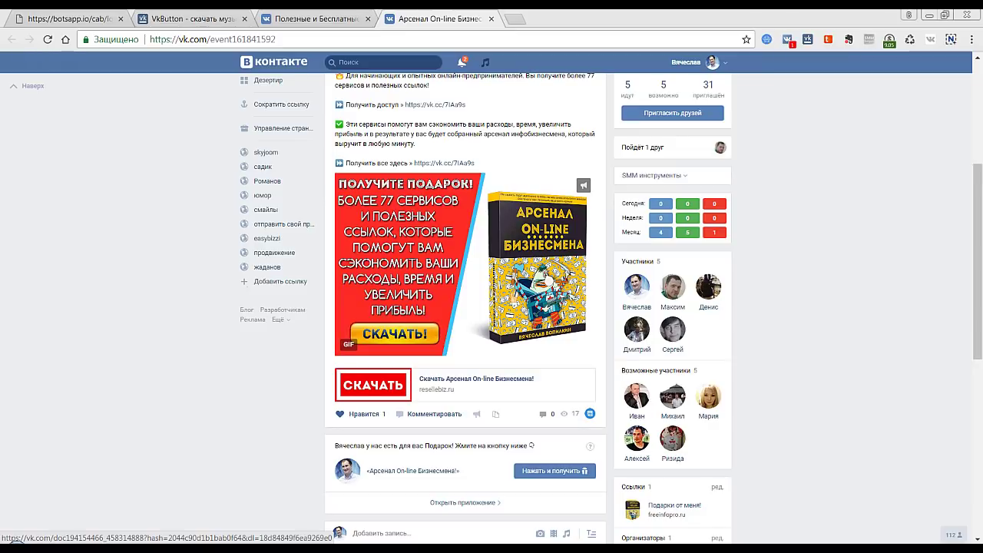
scroll(574, 296, "down", 5)
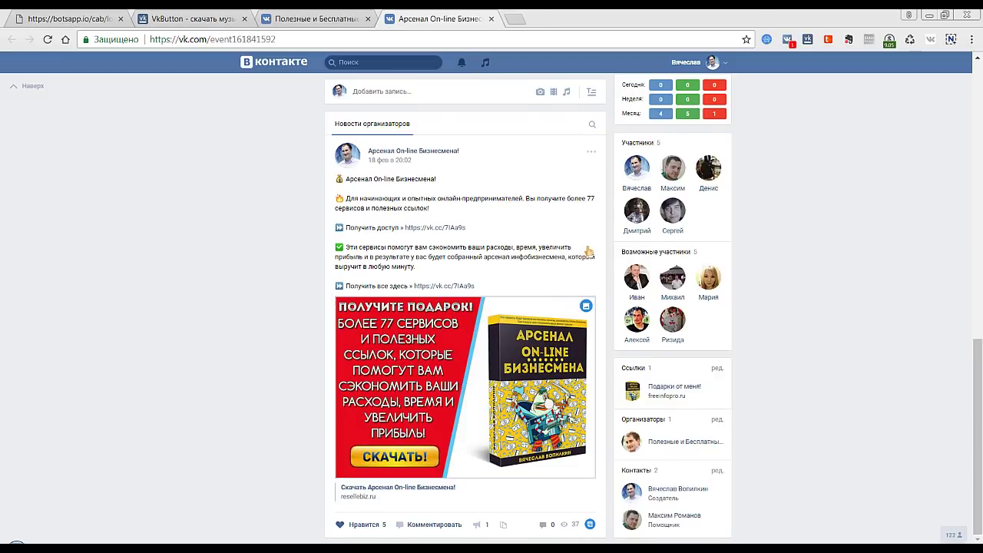
scroll(588, 252, "up", 5)
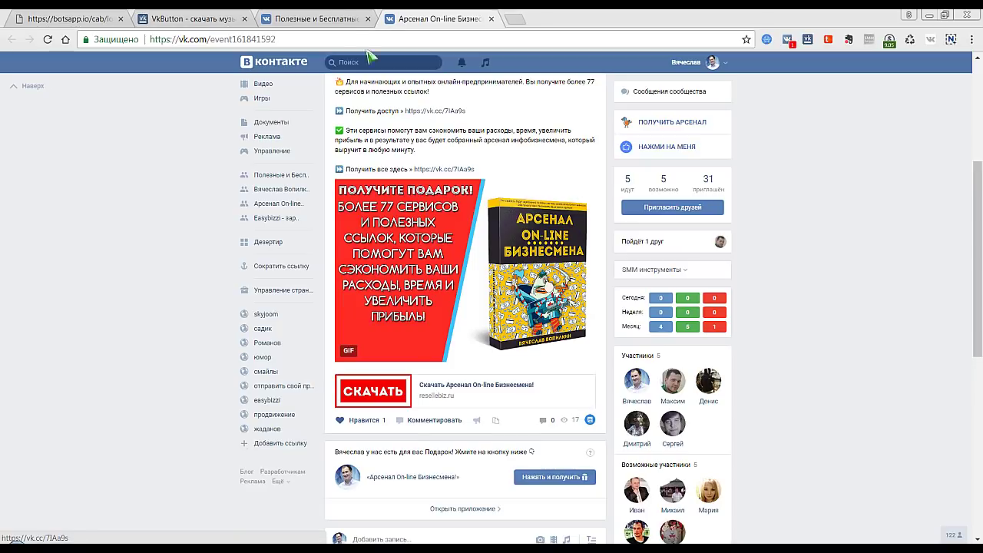
left_click(315, 18)
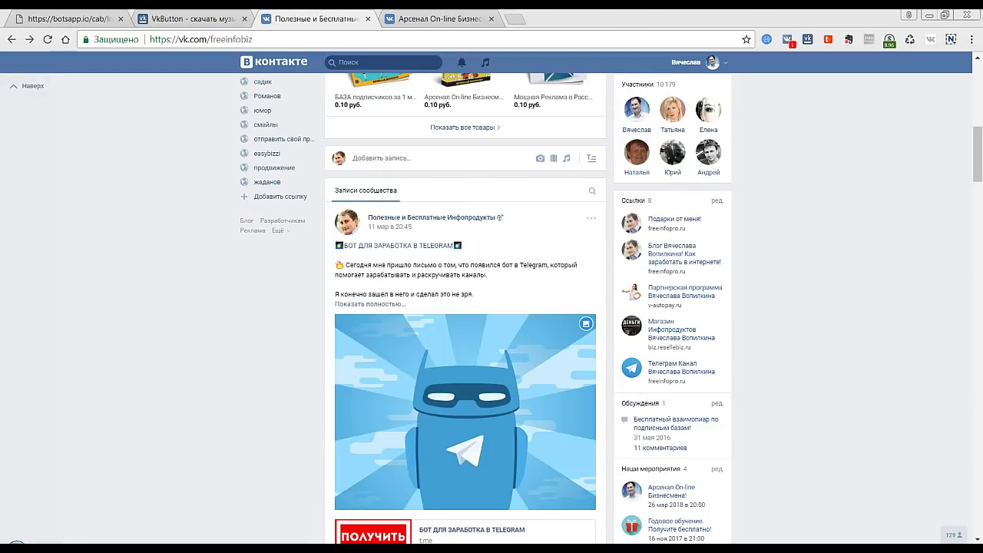
Switch to BotsApp and inspect the organizer group and target event fields of the group-to-event invitation task
key("alt+Tab")
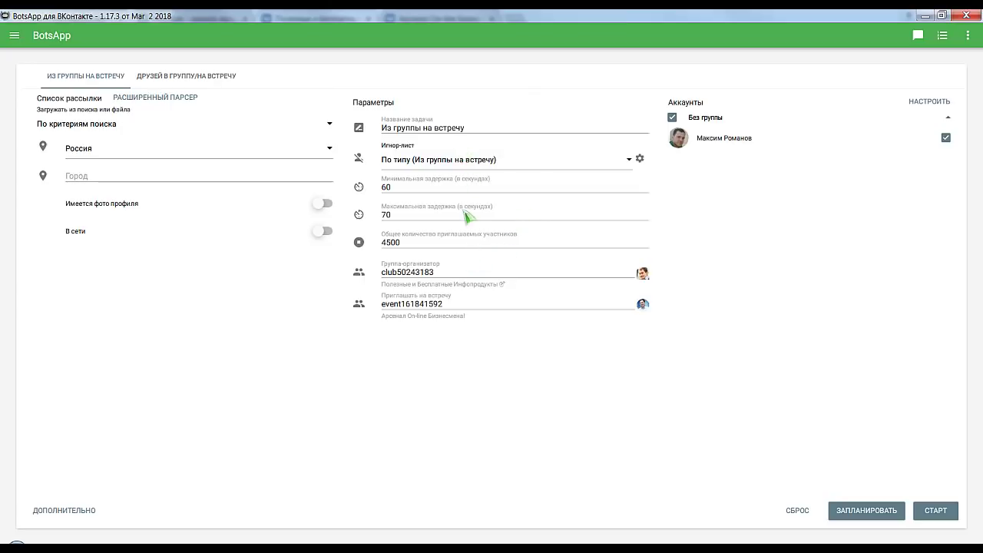
left_click(439, 275)
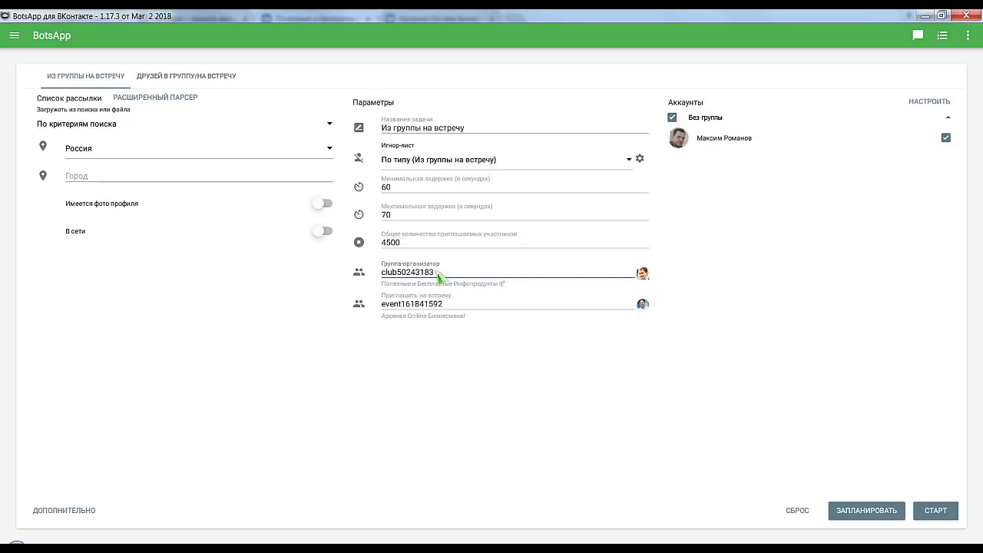
left_click(394, 307)
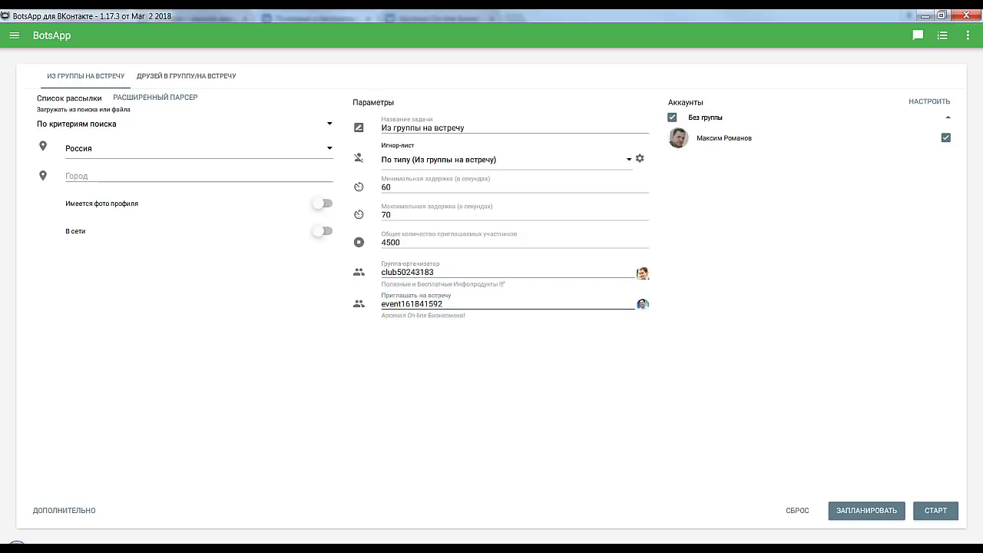
Switch to the browser and highlight the event ID in the "Арсенал On-line Бизнесмена!" page address
mouse_move(221, 549)
left_click(365, 482)
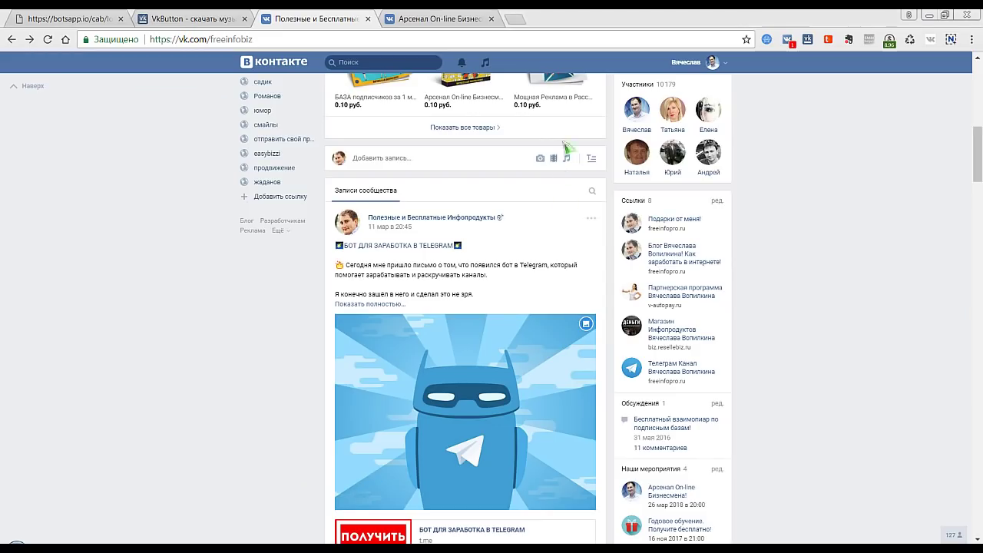
left_click(409, 18)
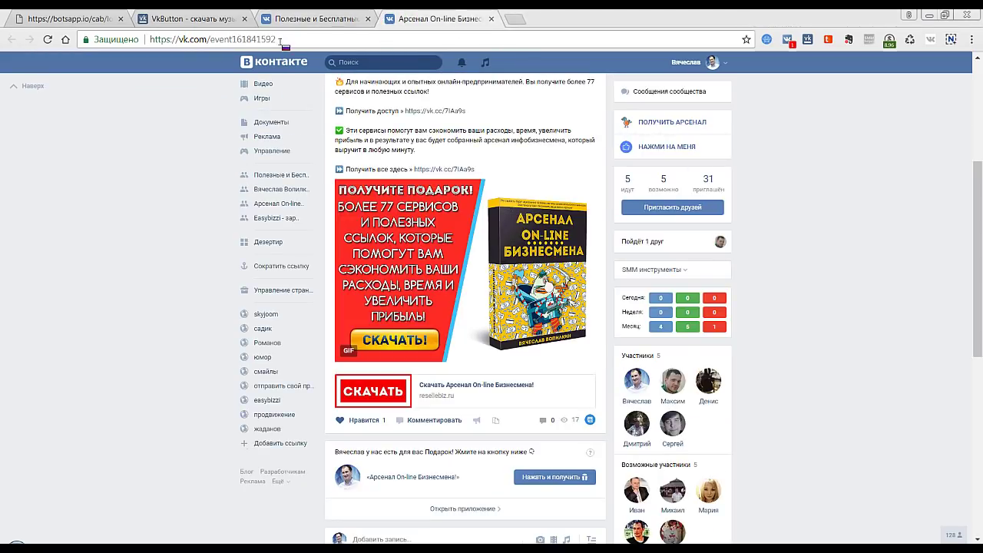
left_click_drag(211, 39, 288, 39)
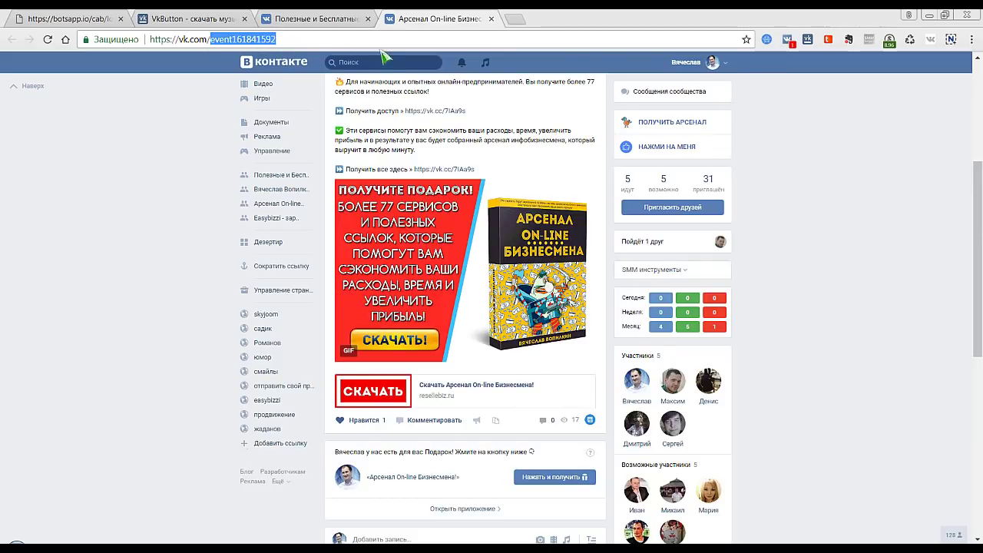
Open the group's Telegram bot post image, highlight the numeric group ID in its address, and close the image
left_click(318, 18)
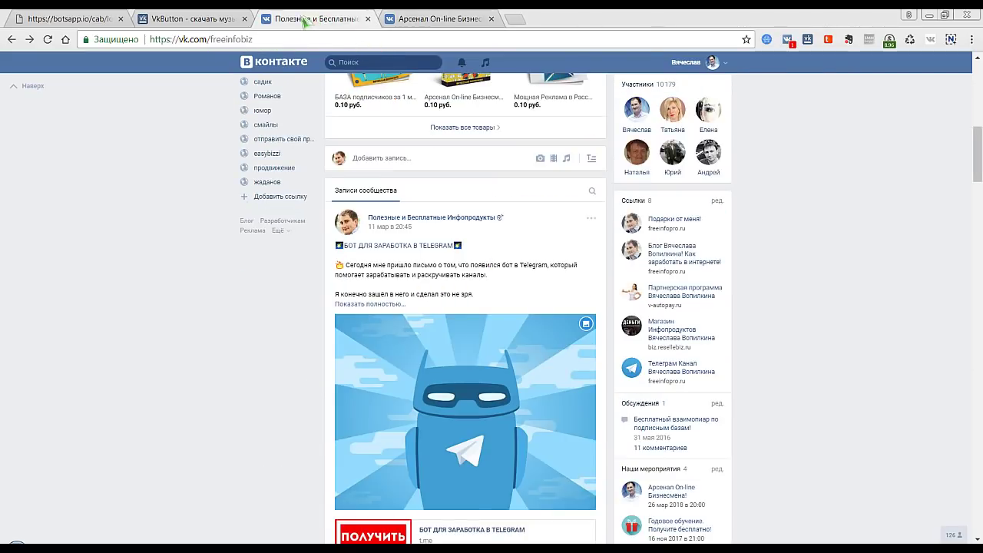
left_click(481, 409)
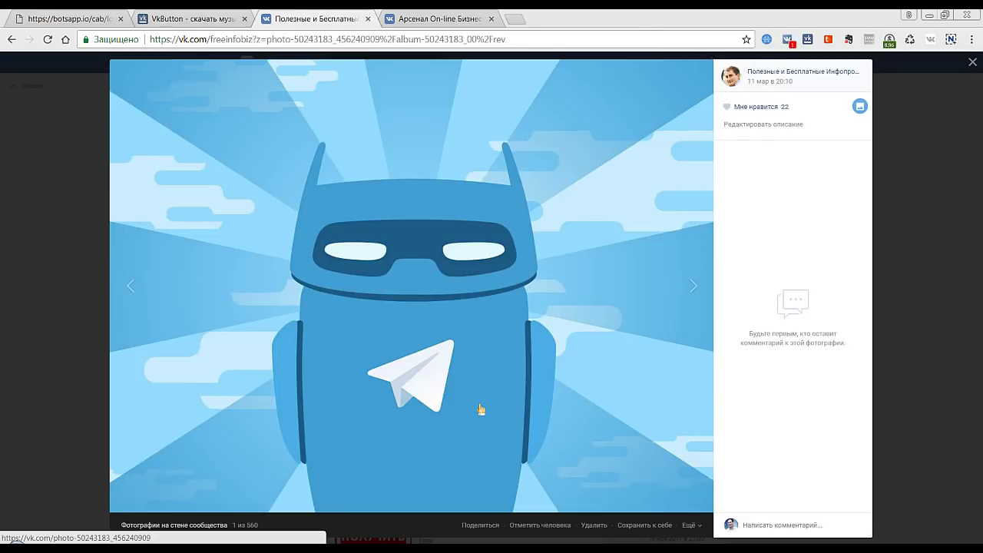
left_click_drag(296, 40, 327, 39)
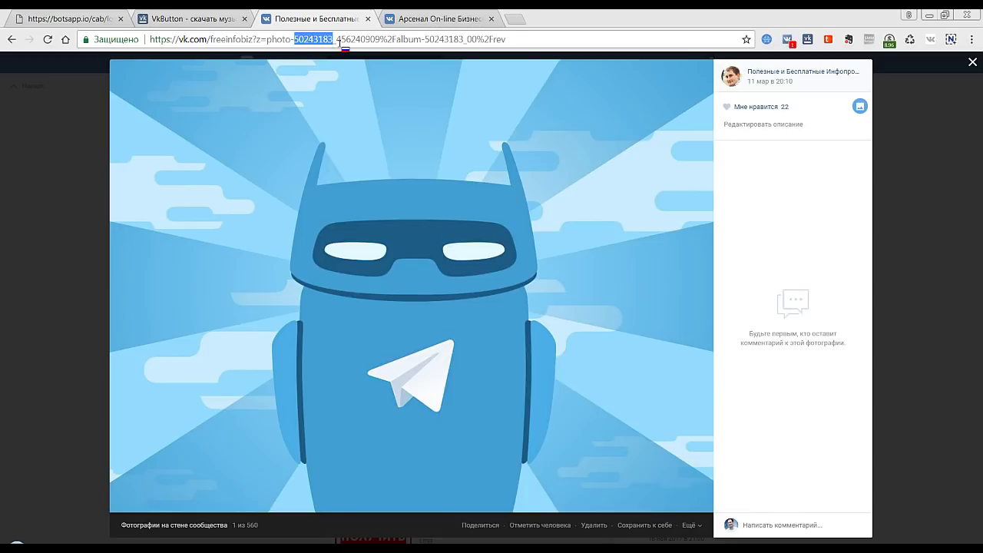
left_click(975, 73)
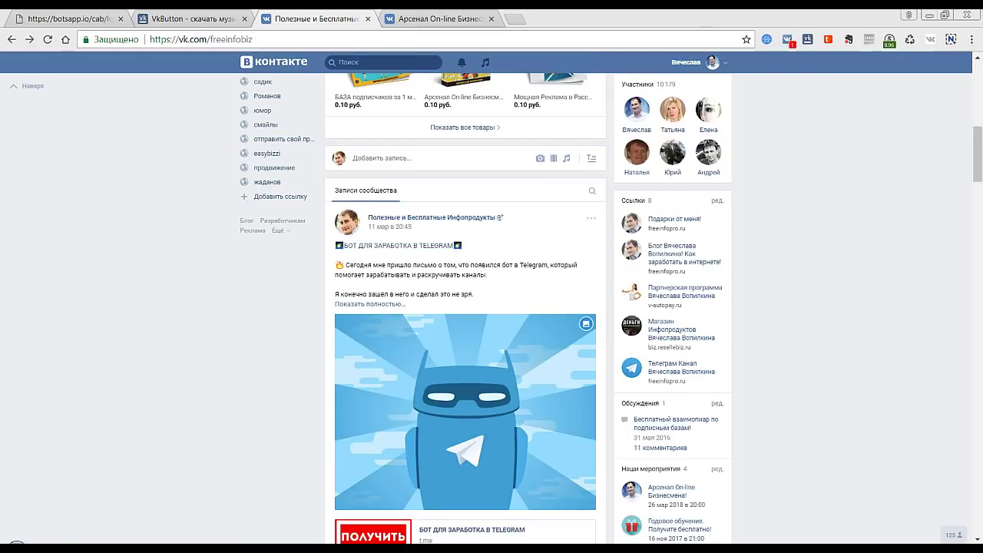
Switch back to BotsApp, bring up the БроБот window to view its profile list, and minimize it
left_click(311, 546)
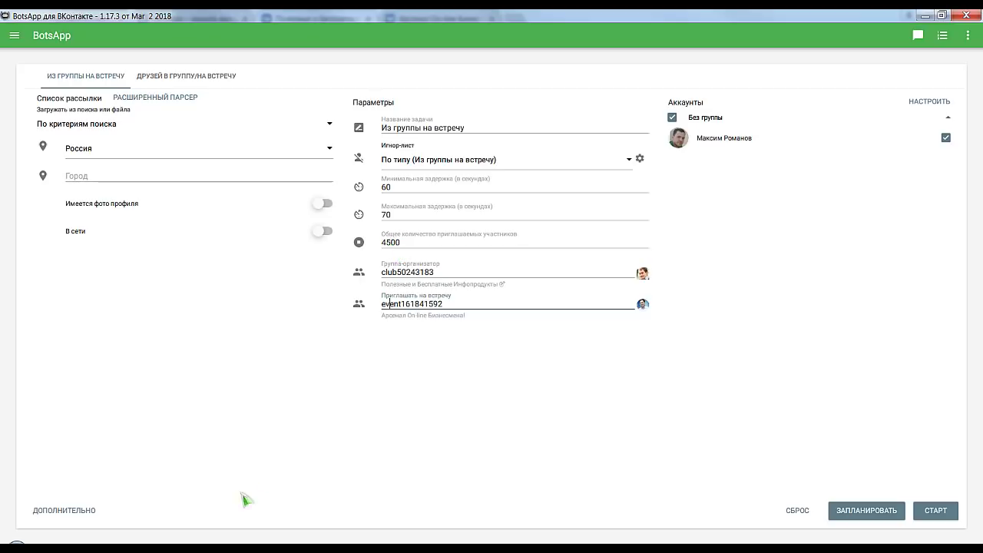
left_click(203, 485)
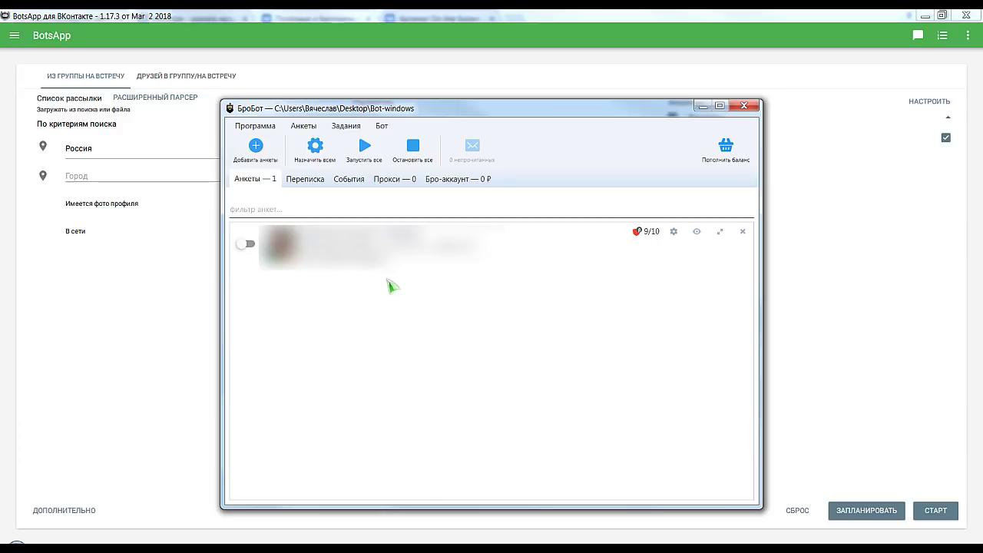
left_click(702, 106)
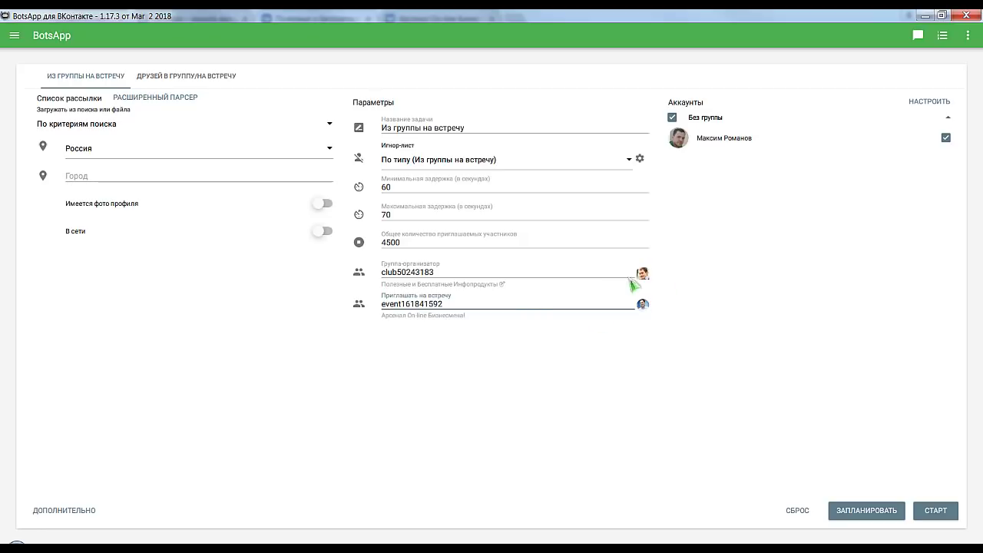
Open scheduling for the group-to-event invitation task and set its start time to 20:37
left_click(866, 515)
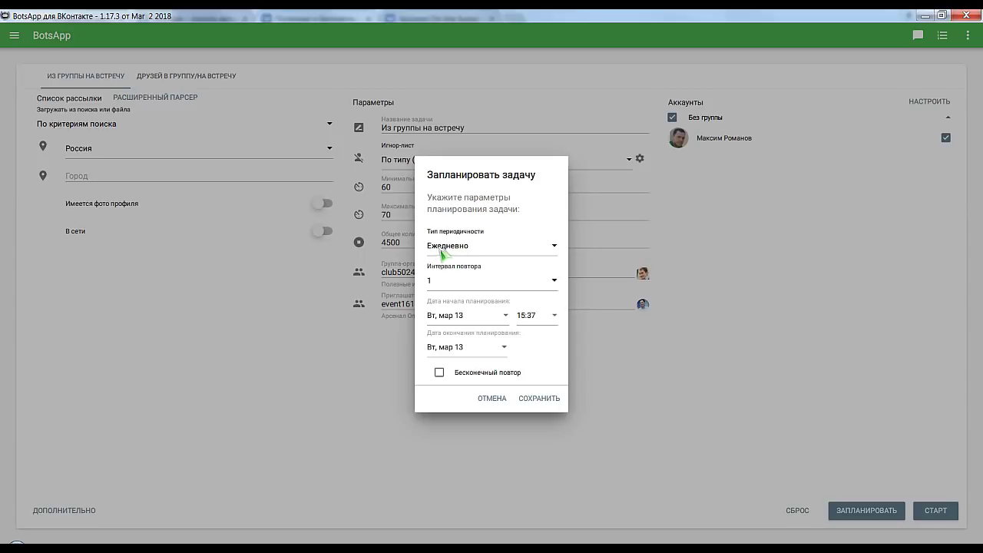
mouse_move(476, 283)
left_click(556, 317)
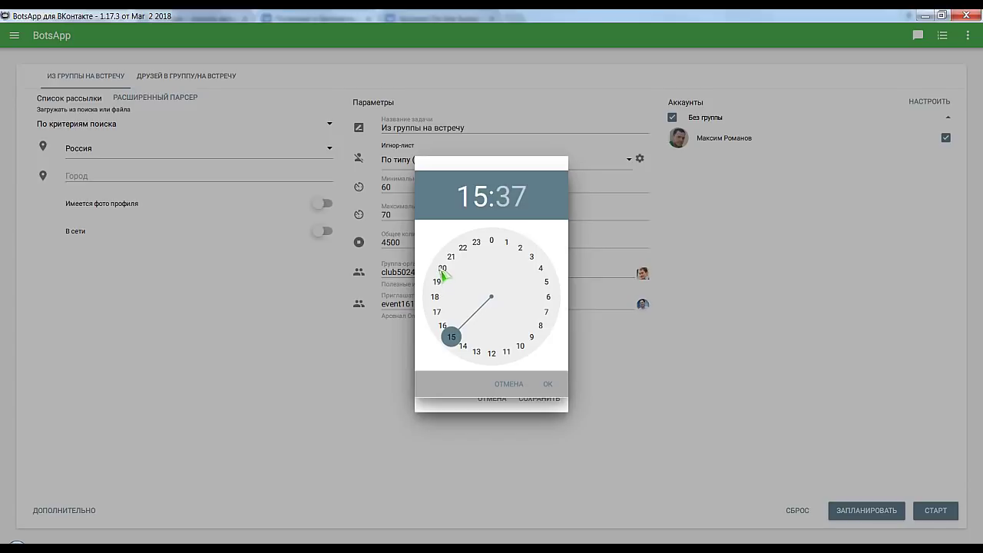
left_click(443, 270)
left_click(550, 386)
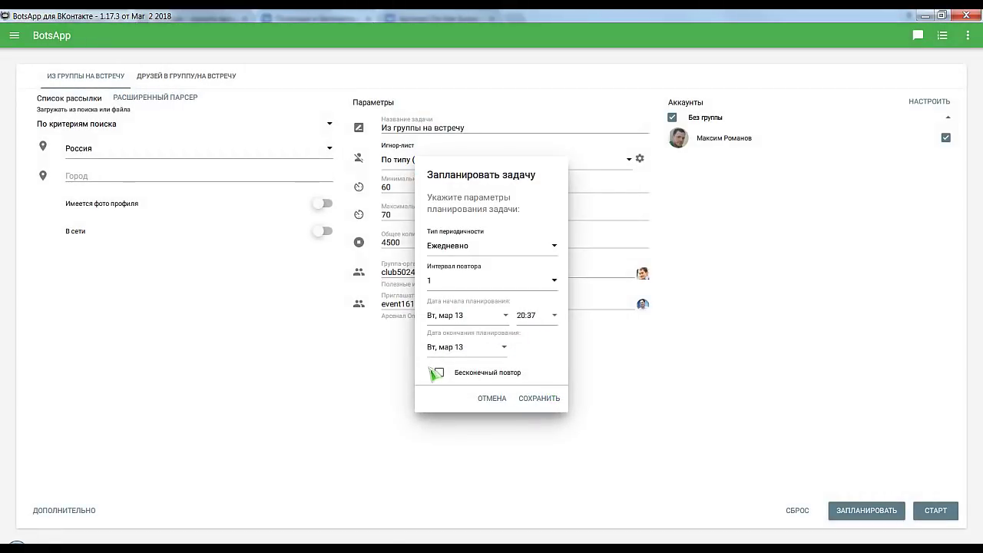
Set the schedule's end date to March 27, 2018 and save the scheduled task
left_click(506, 349)
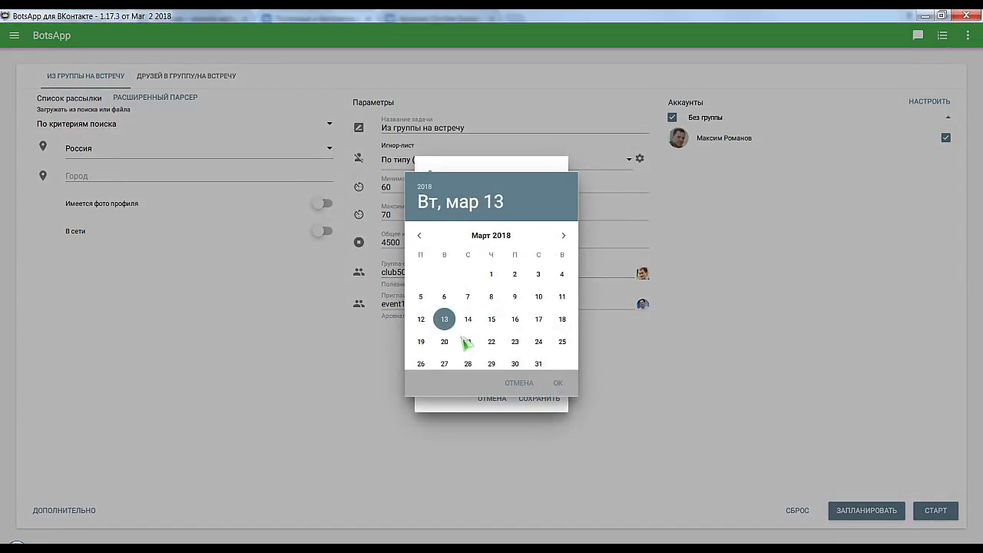
left_click(444, 364)
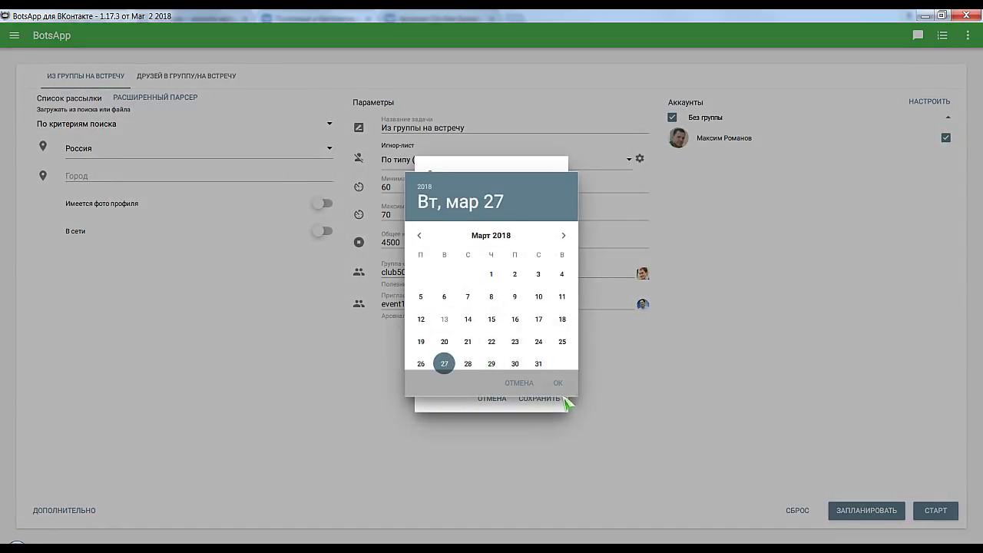
left_click(560, 384)
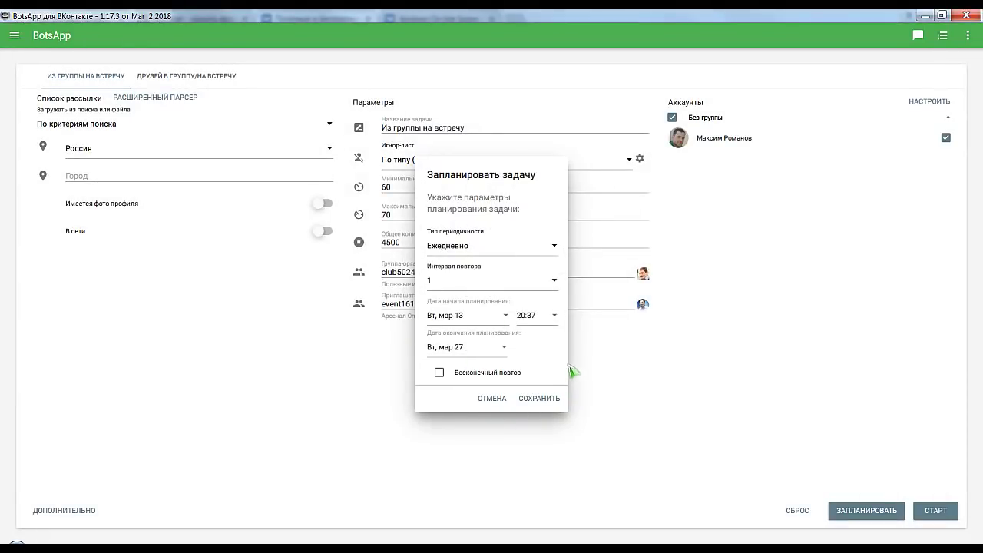
left_click(540, 399)
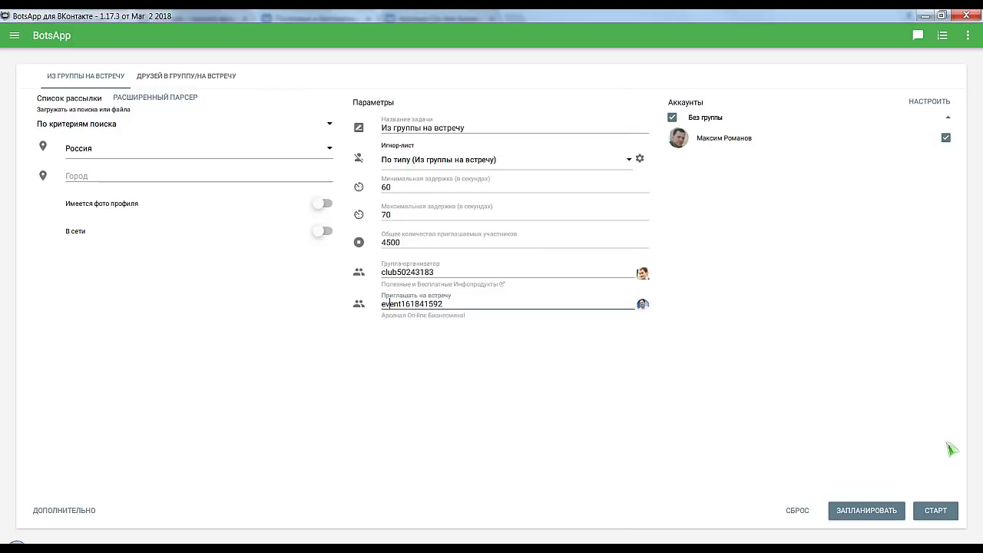
Start the group-to-event invitation task and open the detailed task statistics to check its progress
left_click(943, 513)
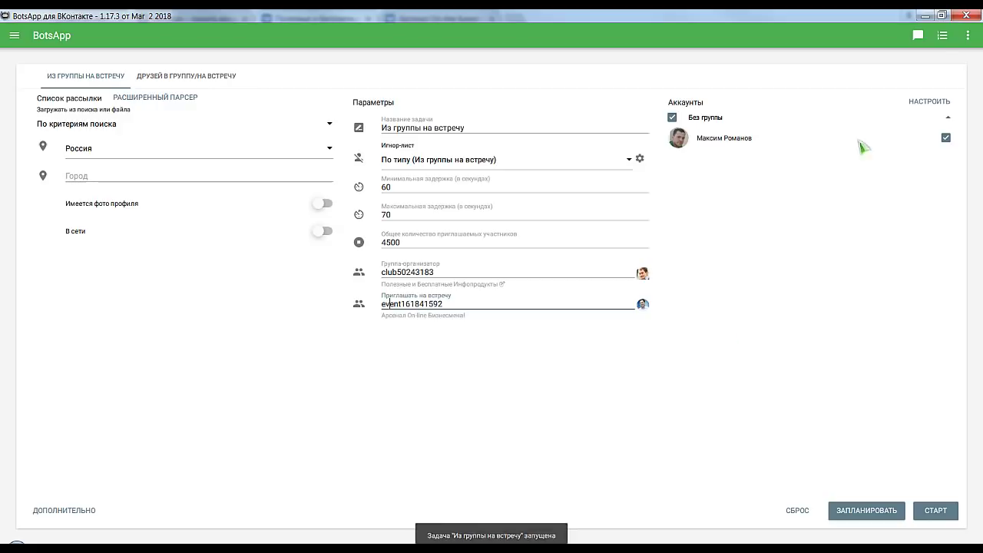
left_click(969, 36)
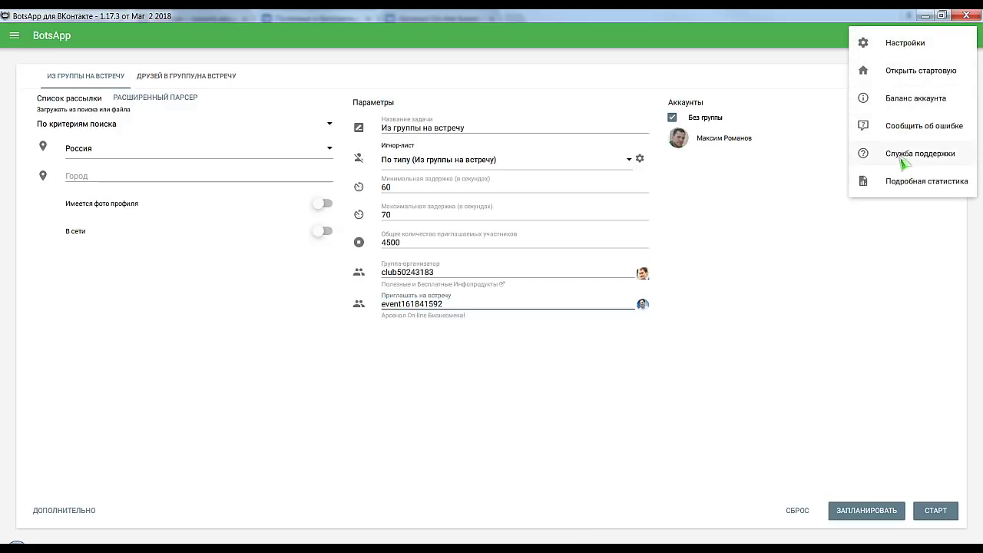
left_click(902, 185)
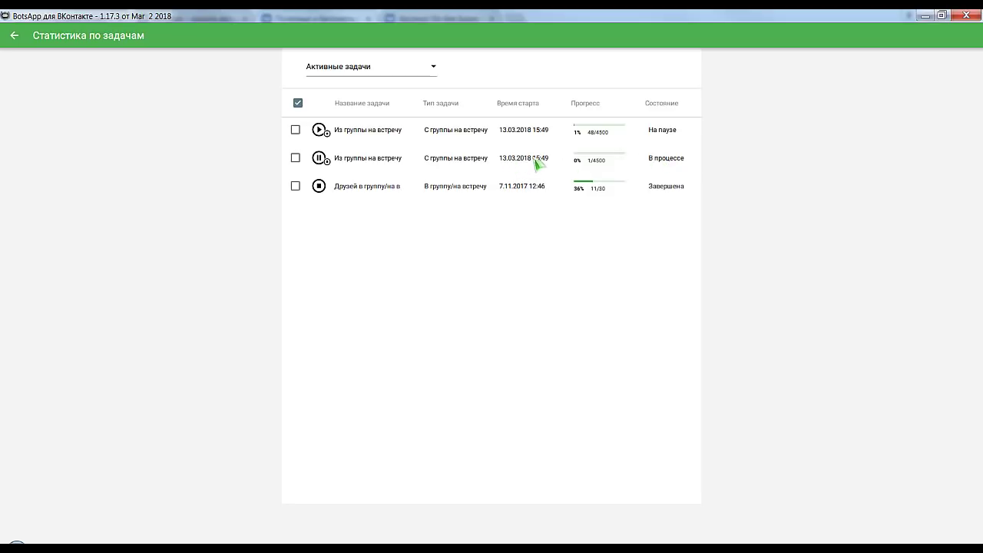
Return from the task statistics to the invitation form, look through the list of BotsApp functions, and close the list
left_click(14, 35)
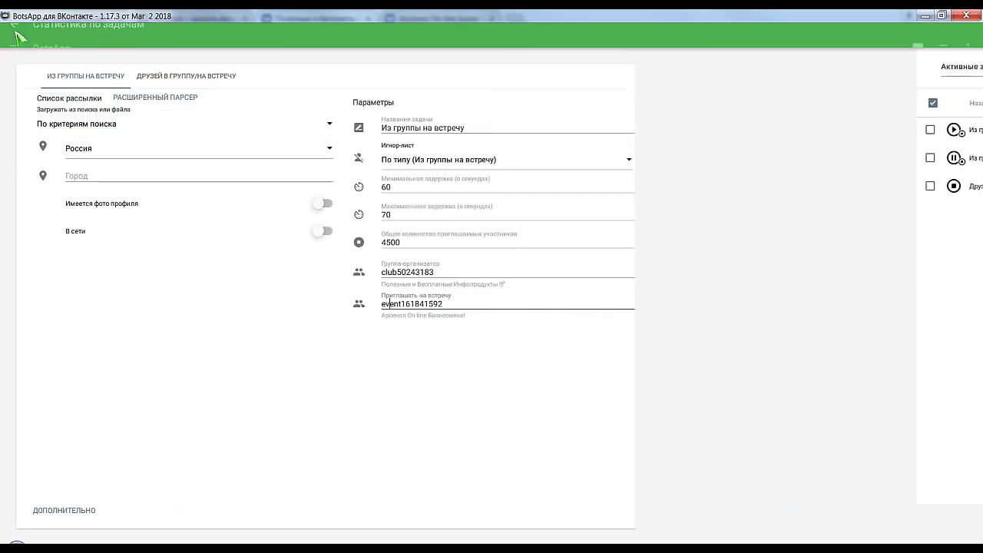
left_click(14, 36)
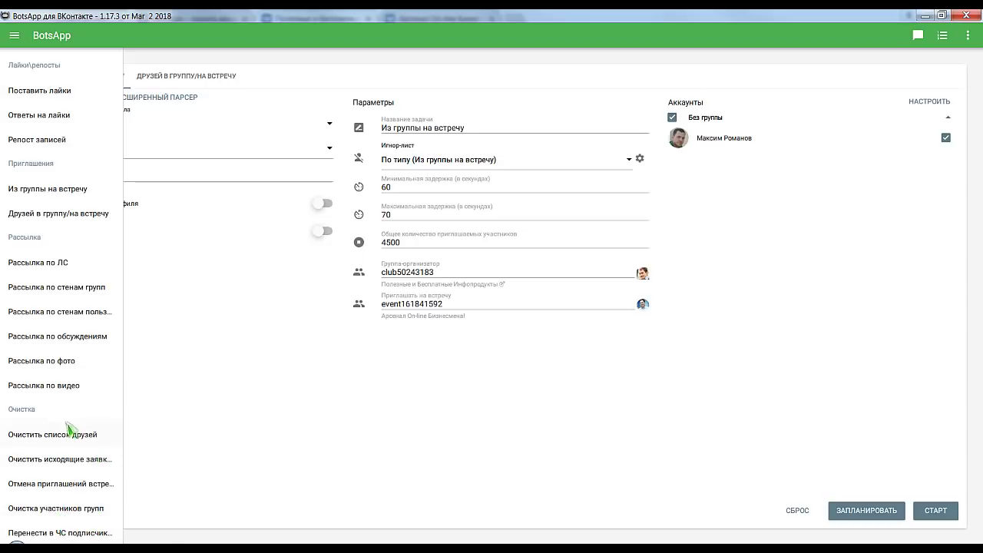
left_click(368, 484)
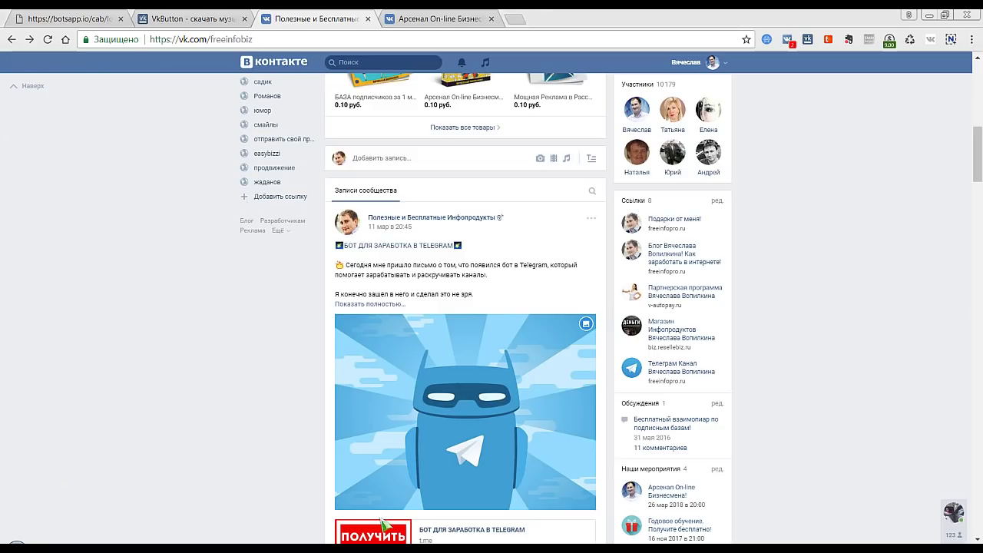
Switch to the browser, go back from the Botsapp login page to the botsapp.io home page, and examine its features and getting-started guides
left_click(81, 16)
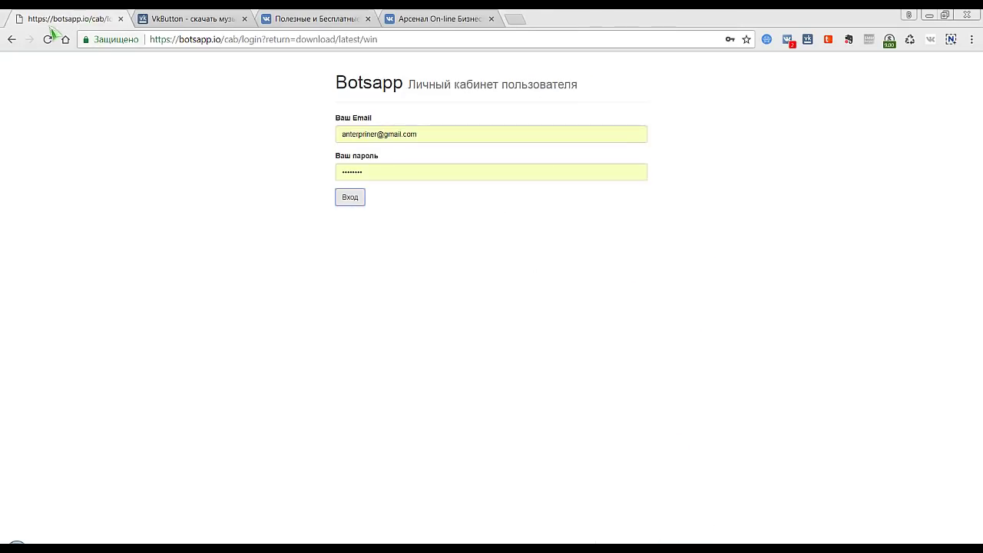
left_click(12, 40)
left_click(11, 40)
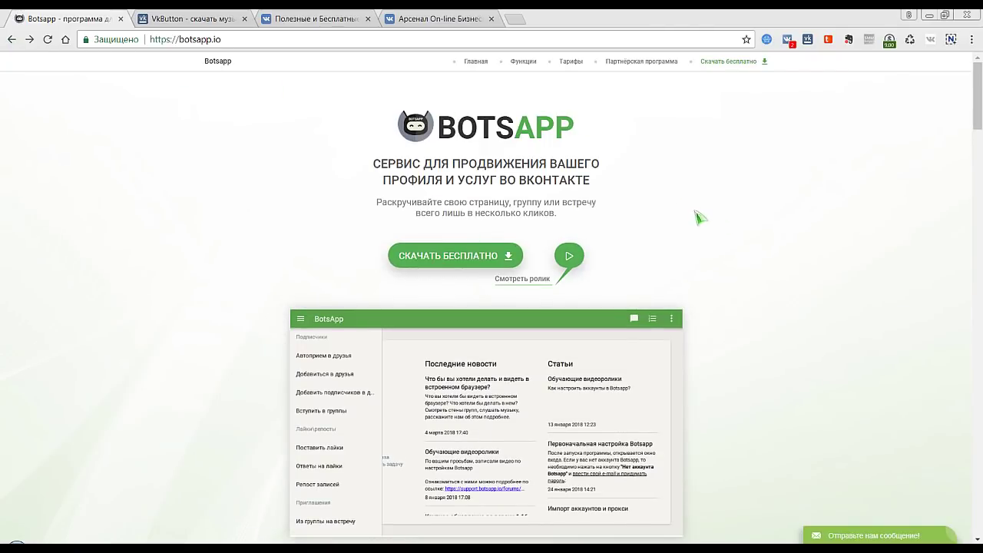
scroll(702, 220, "down", 8)
scroll(752, 228, "down", 15)
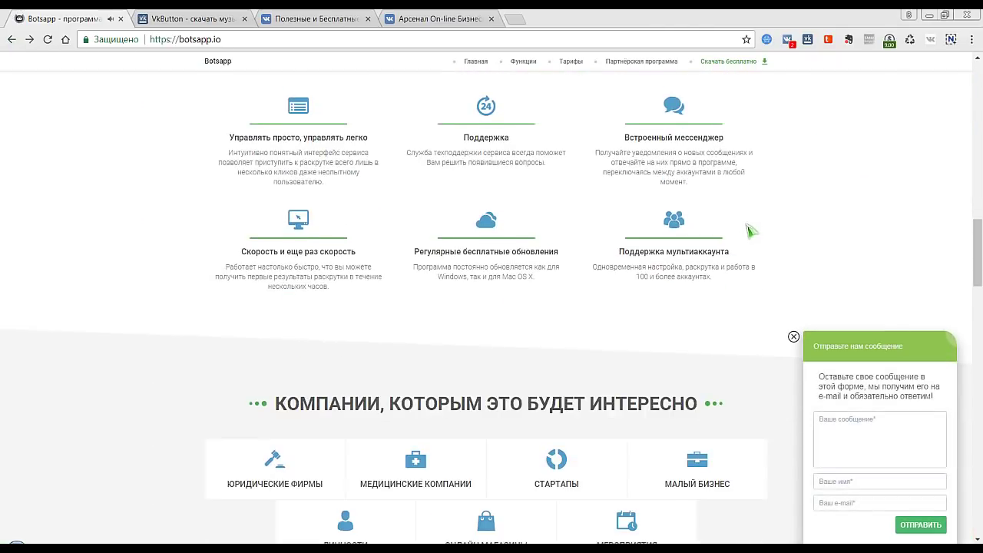
scroll(749, 228, "down", 3)
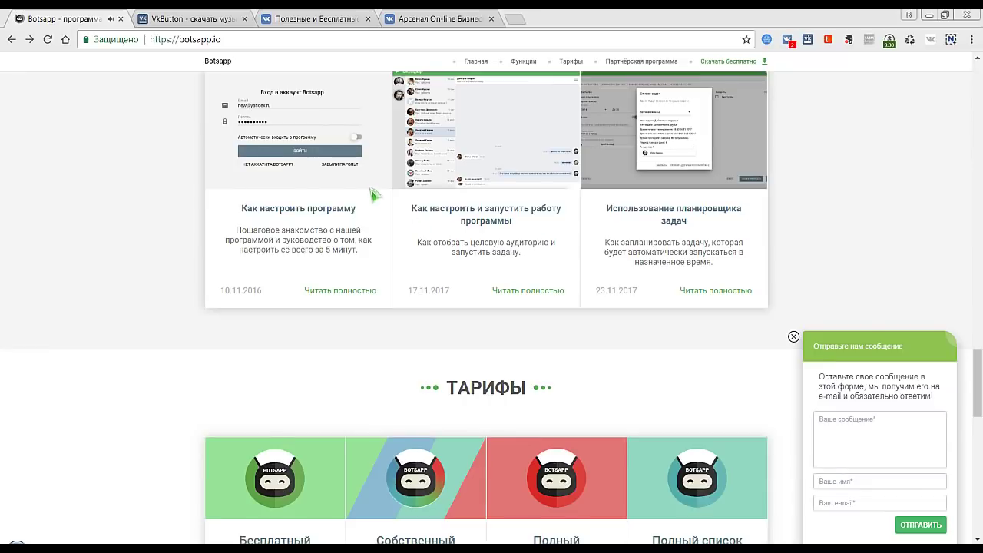
scroll(373, 192, "up", 1)
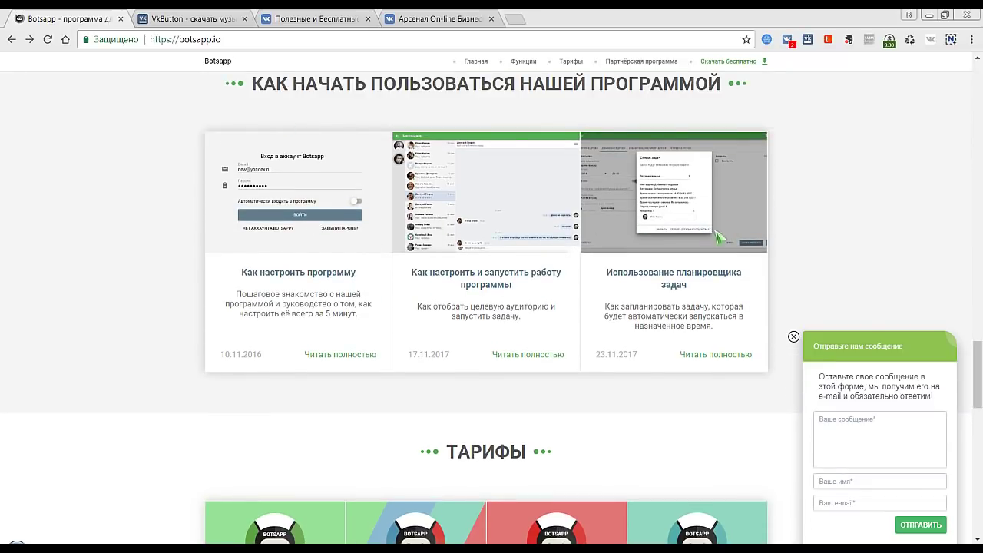
scroll(607, 330, "down", 1)
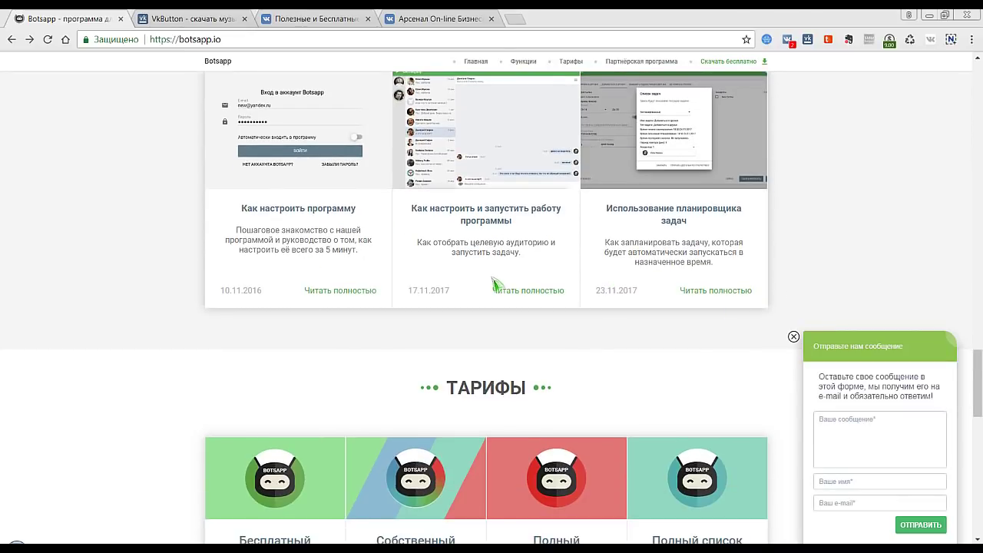
scroll(494, 280, "up", 1)
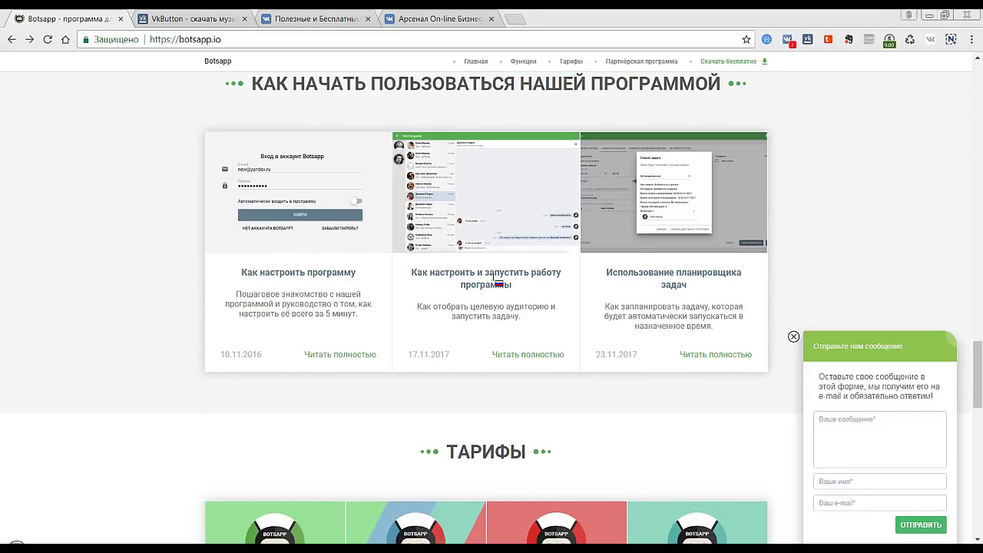
Switch to the «Арсенал On-line Бизнесмена!» event page and examine its pinned post, attendance and participant lists
left_click(428, 19)
scroll(534, 295, "up", 4)
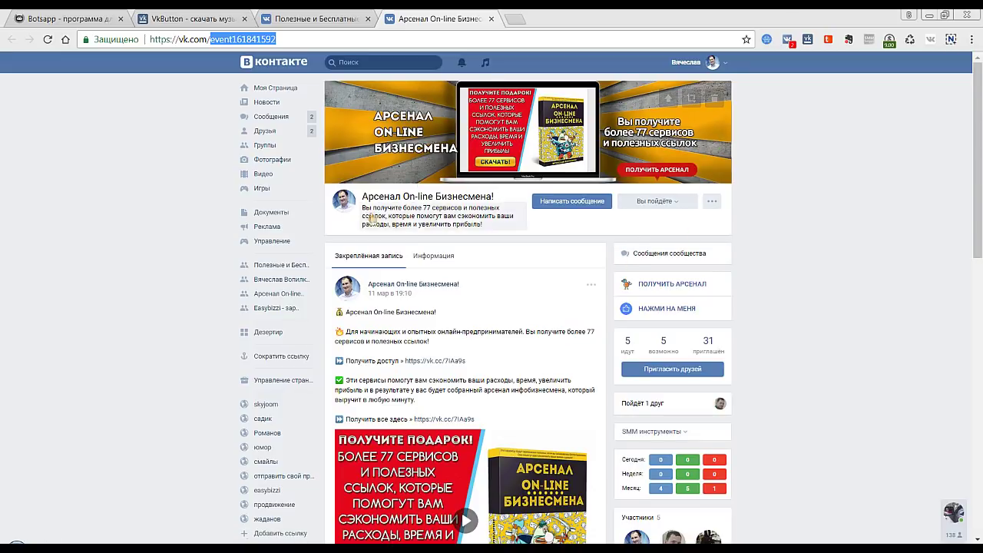
scroll(590, 223, "down", 4)
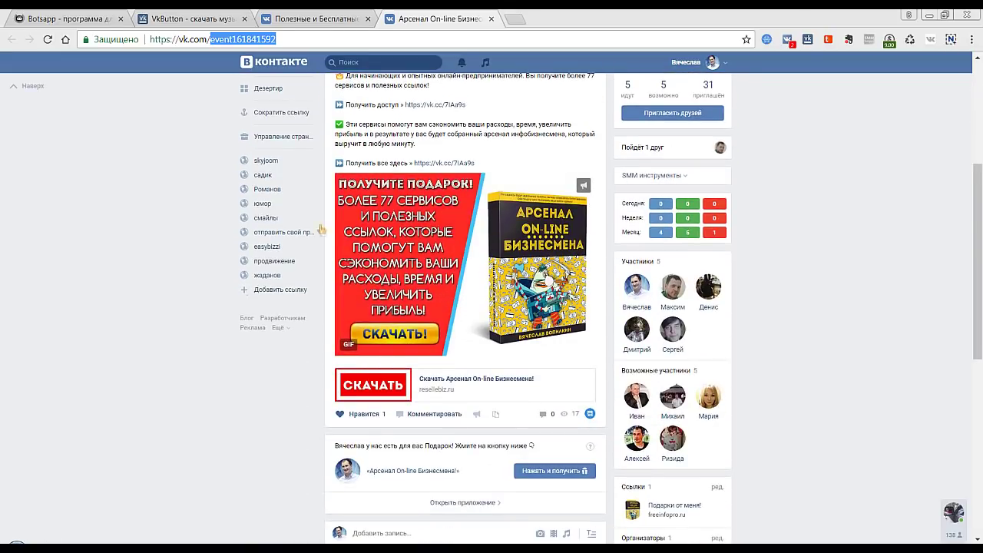
scroll(530, 320, "down", 2)
scroll(530, 320, "up", 6)
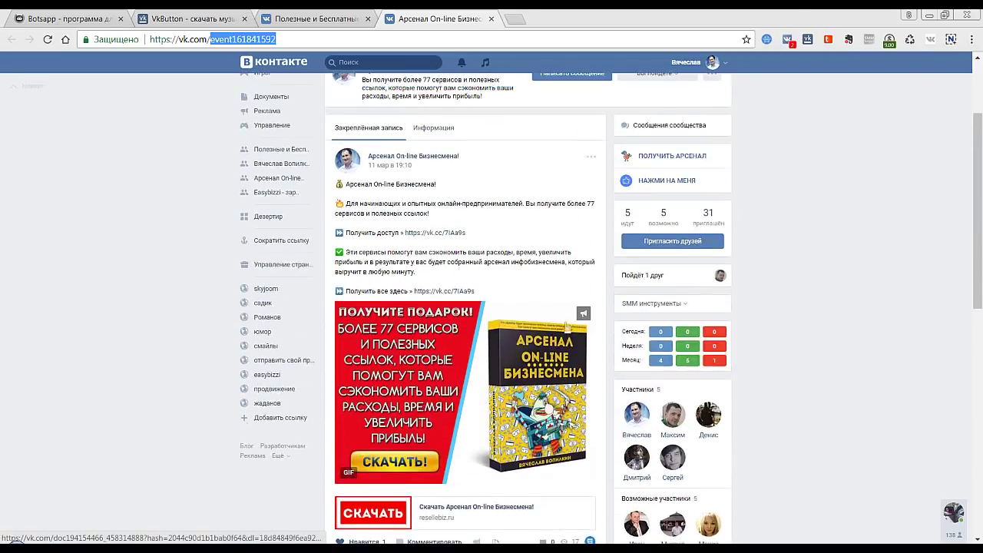
mouse_move(593, 338)
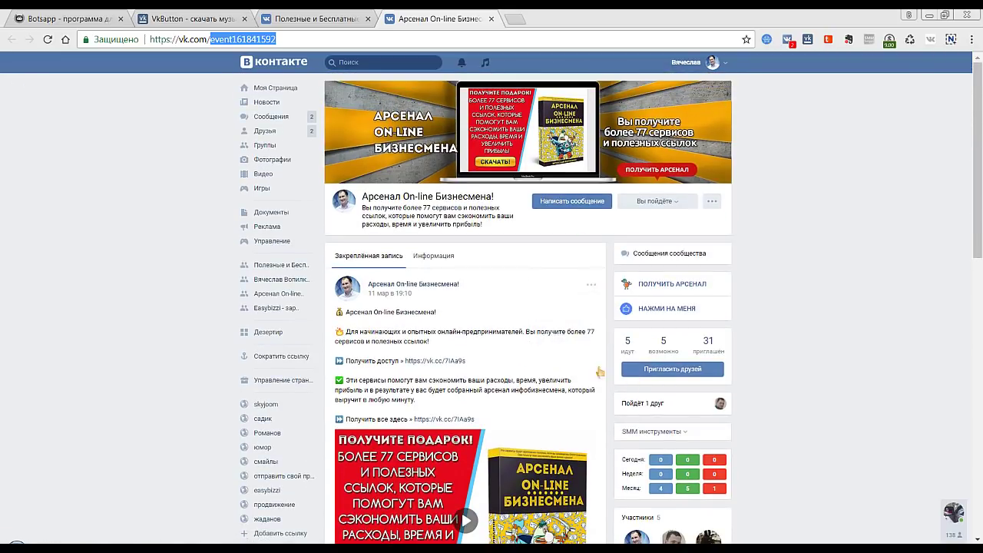
scroll(785, 385, "down", 3)
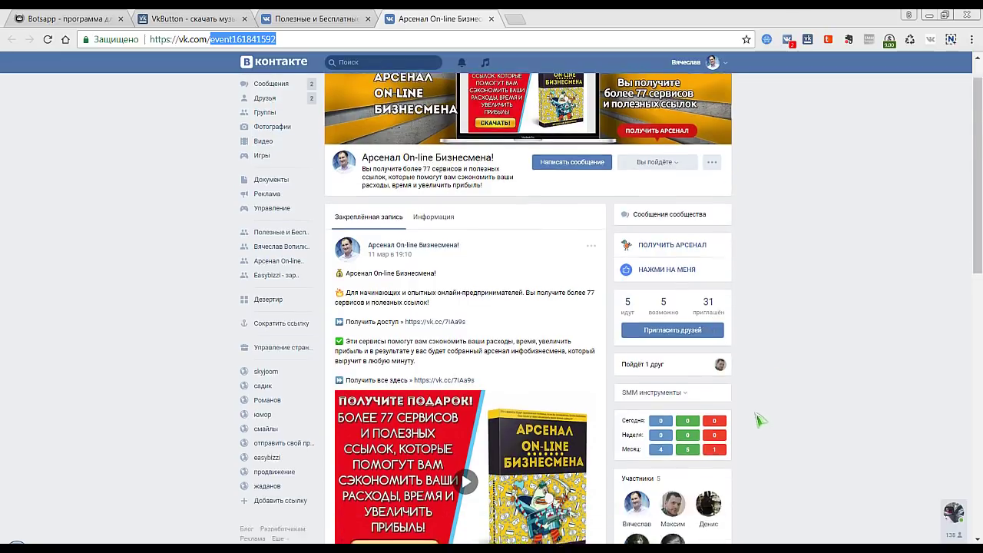
scroll(777, 415, "down", 2)
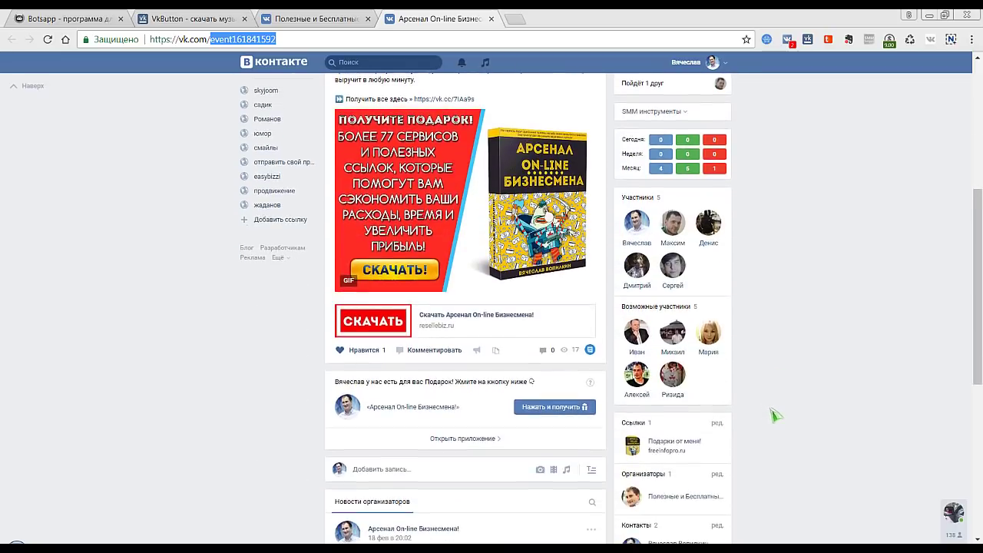
scroll(773, 412, "up", 5)
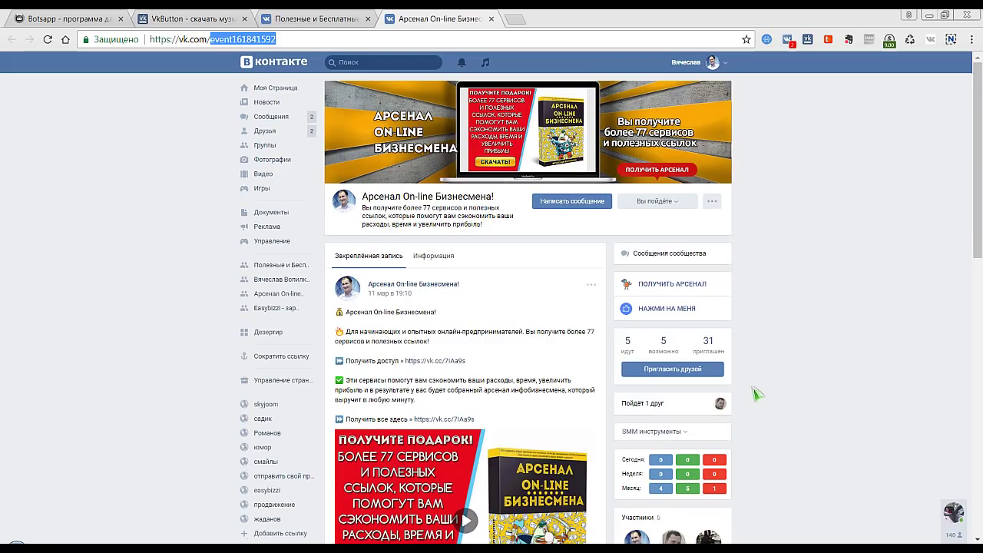